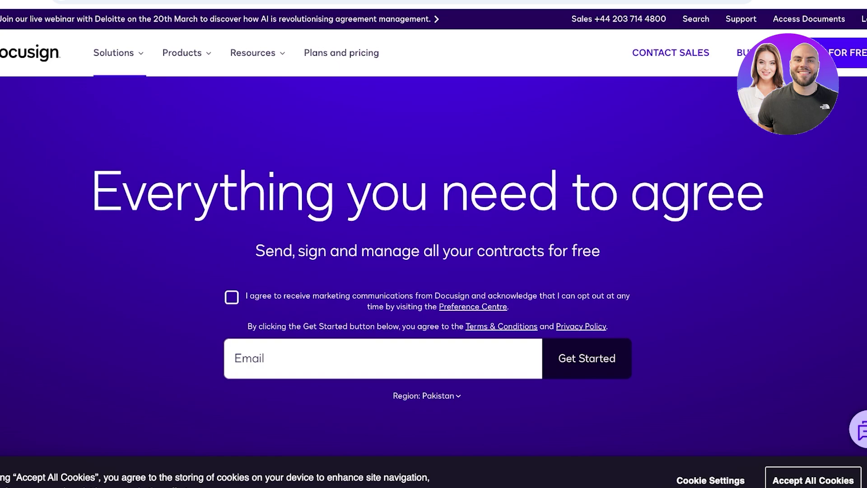
- Browse the Solutions overview menu, then switch to the Products overview of signature products and services
left_click(113, 53)
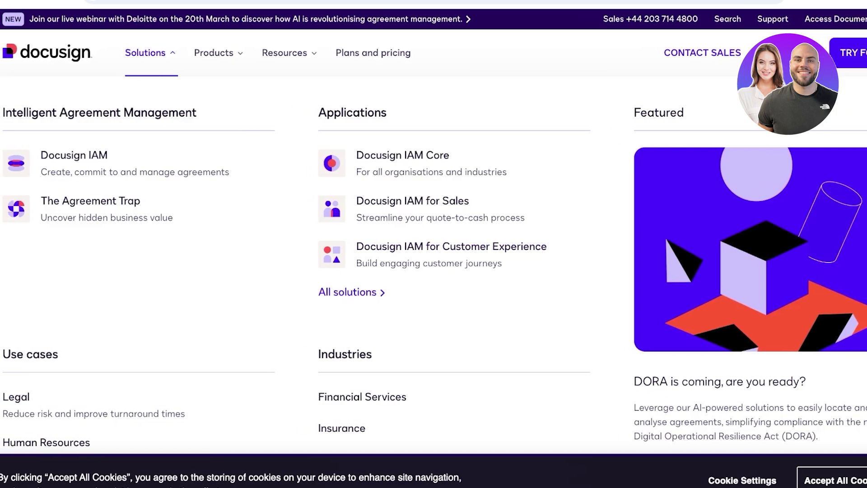
scroll(433, 266, "down", 3)
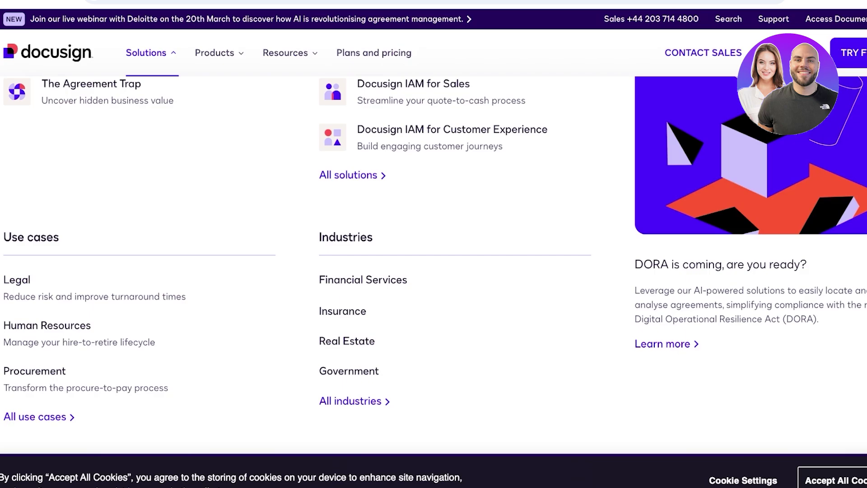
scroll(434, 267, "up", 3)
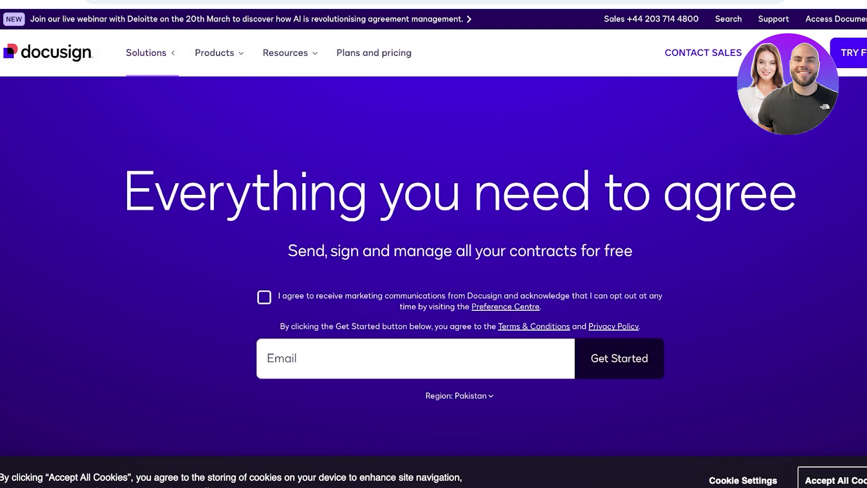
left_click(214, 52)
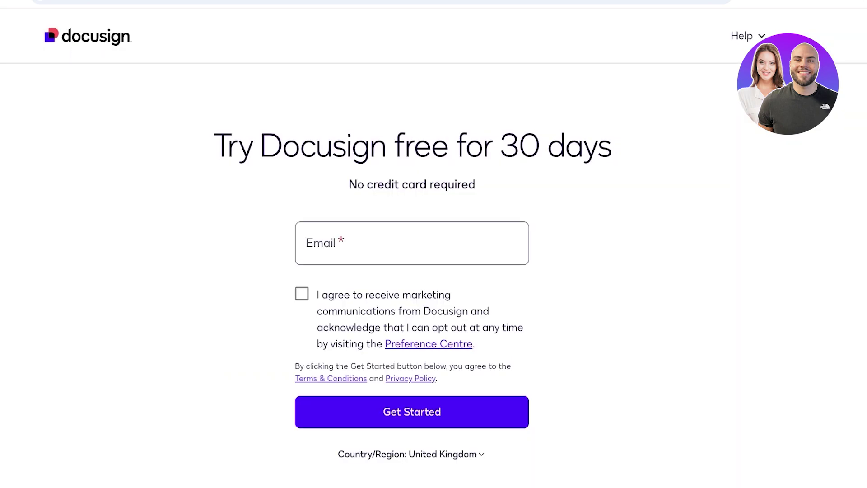
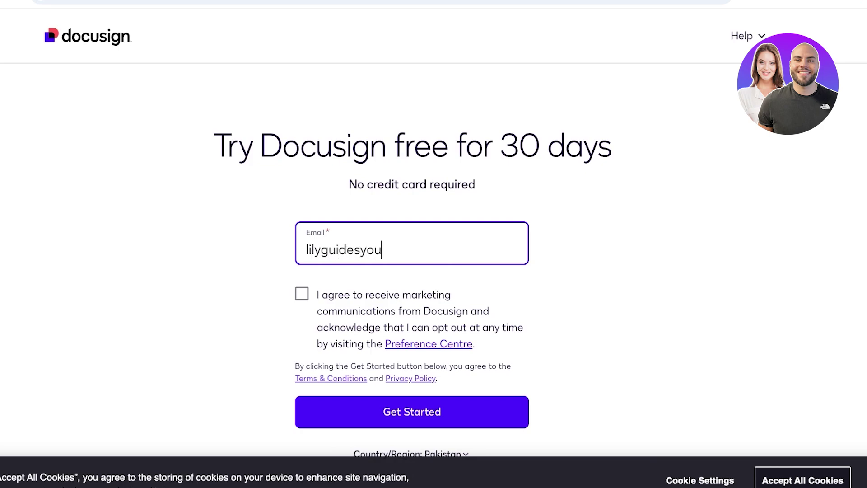
- Enter the sign-up email, tick the marketing consent box and submit it for the 30-day trial
key("Tab")
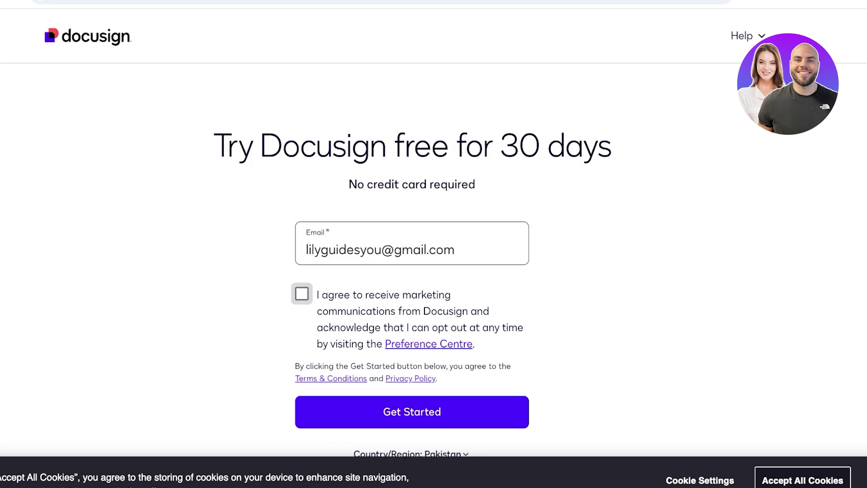
key("space")
key("Return")
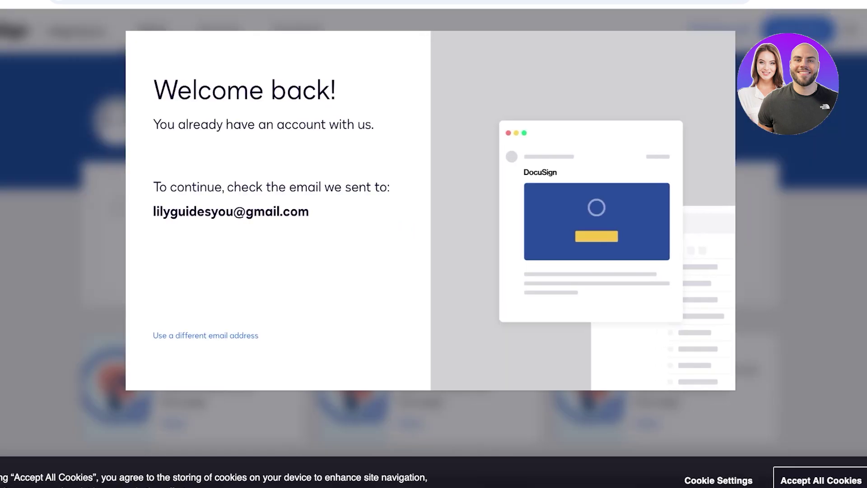
- Return to sign-up with a different email, enter a new address, tick consent, submit and accept cookies
key("Tab")
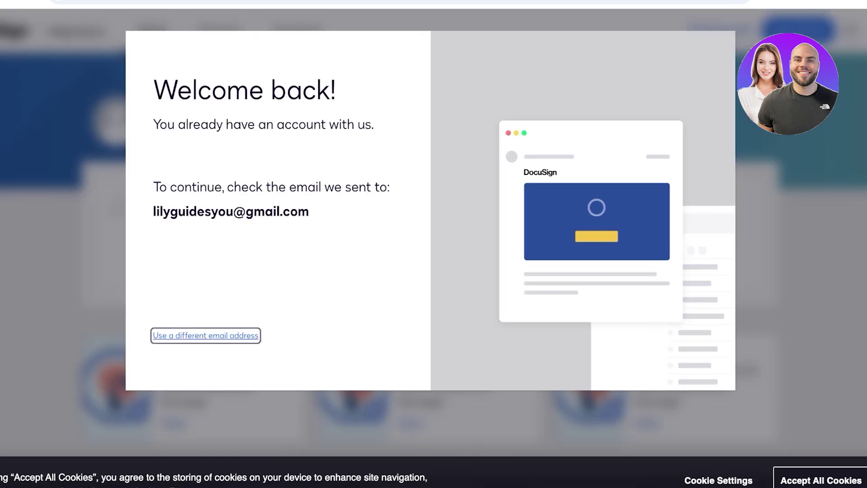
key("Return")
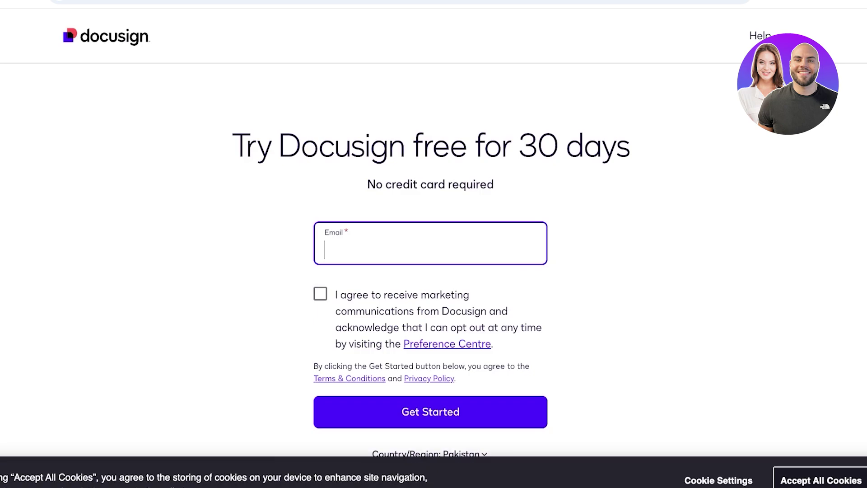
type("jan")
key("alt+Tab")
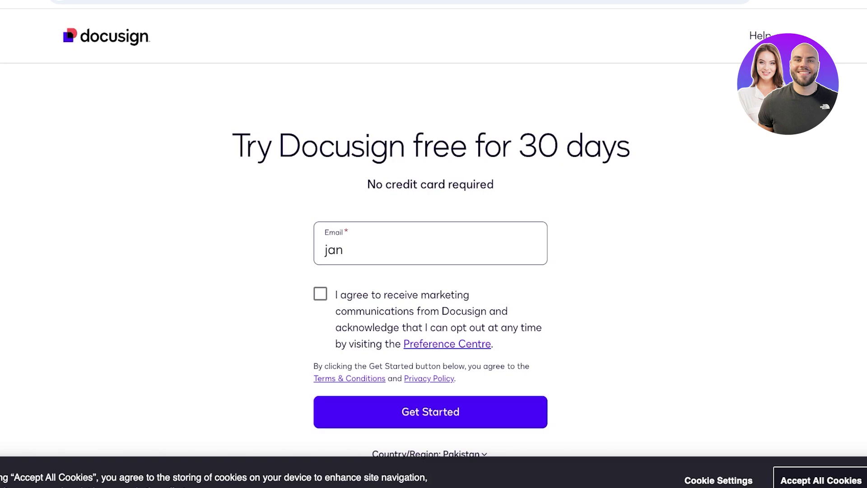
key("alt+Tab")
key("ctrl+a")
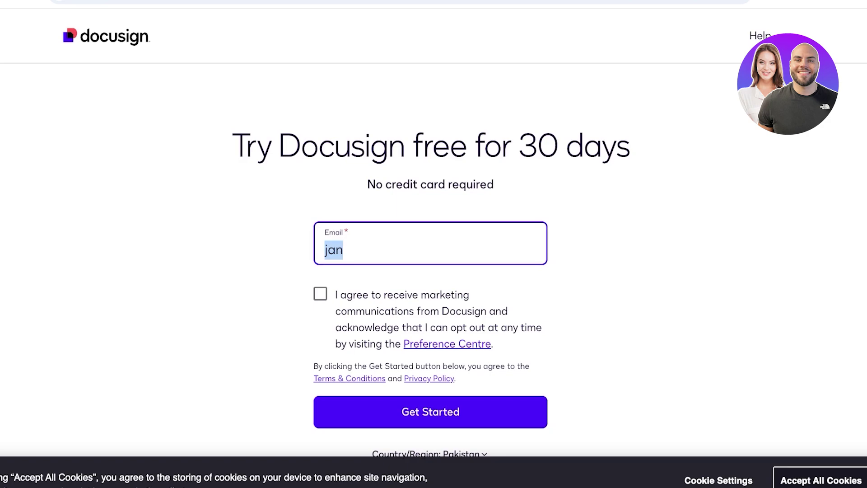
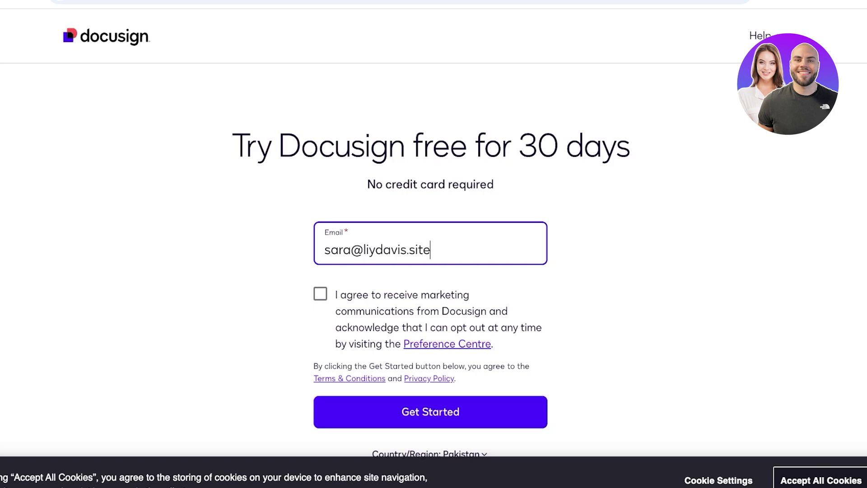
key("Tab")
key("space")
key("Return")
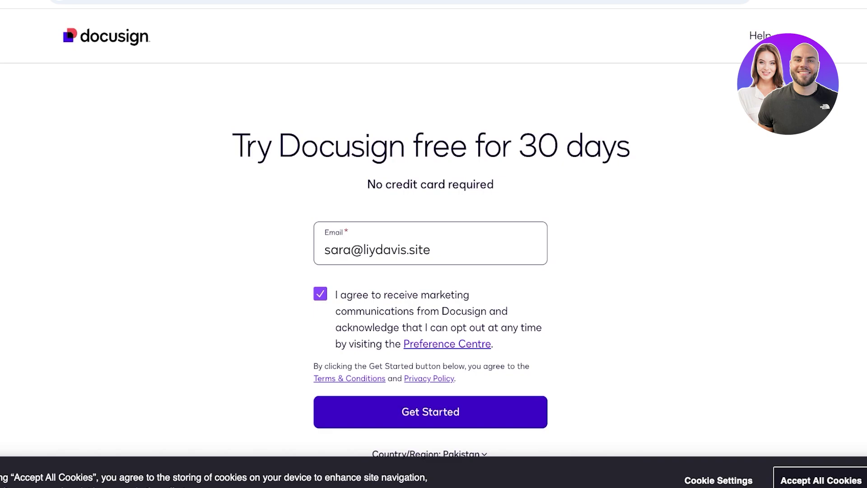
key("Return")
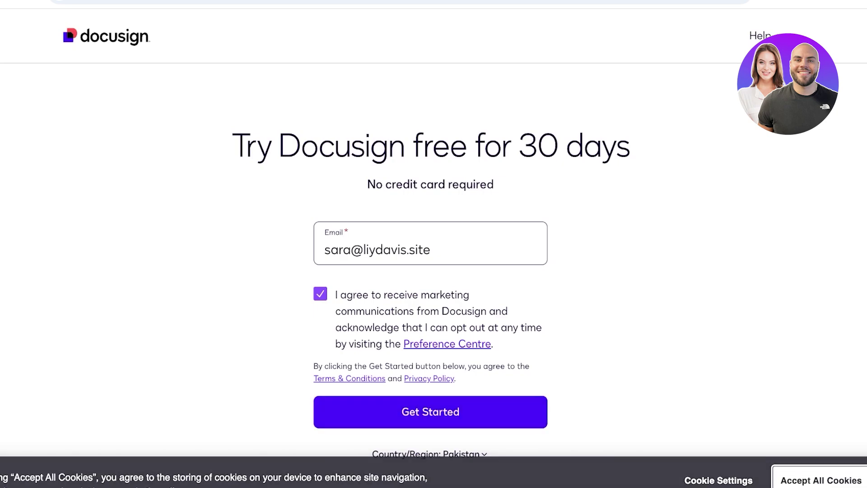
- Correct and retype the sign-up email, re-tick consent, then replace it with another email address
left_click(430, 250)
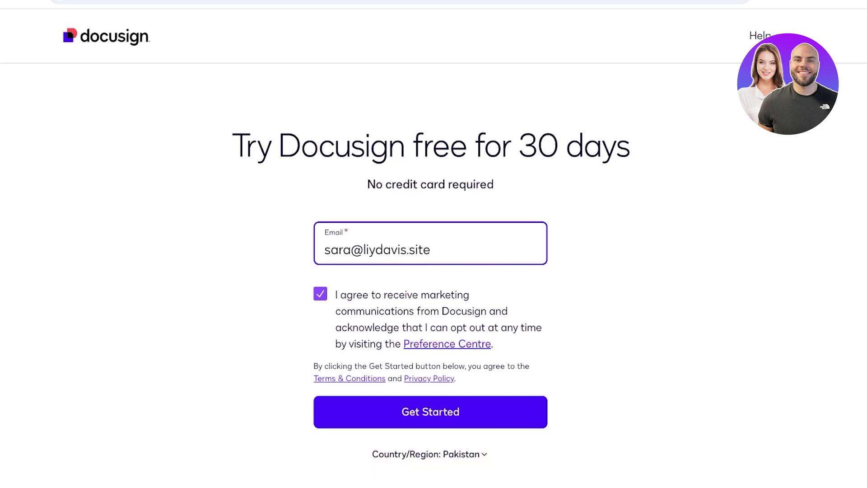
left_click(369, 249)
type("l")
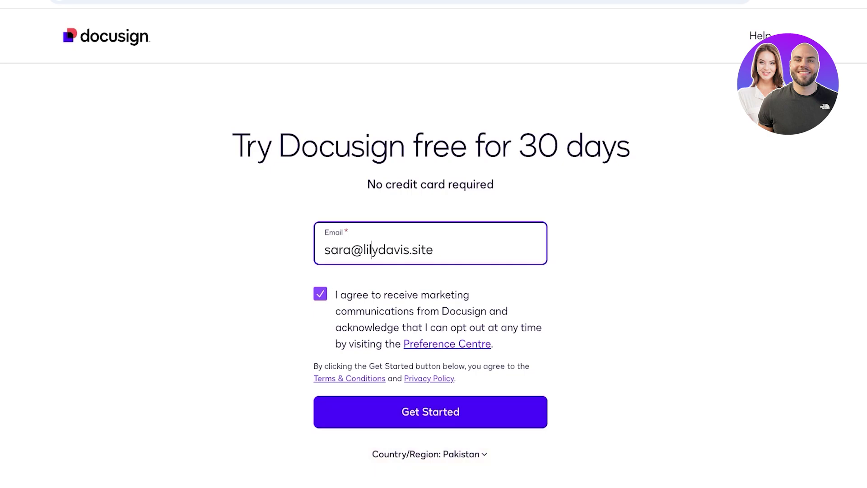
key("Tab")
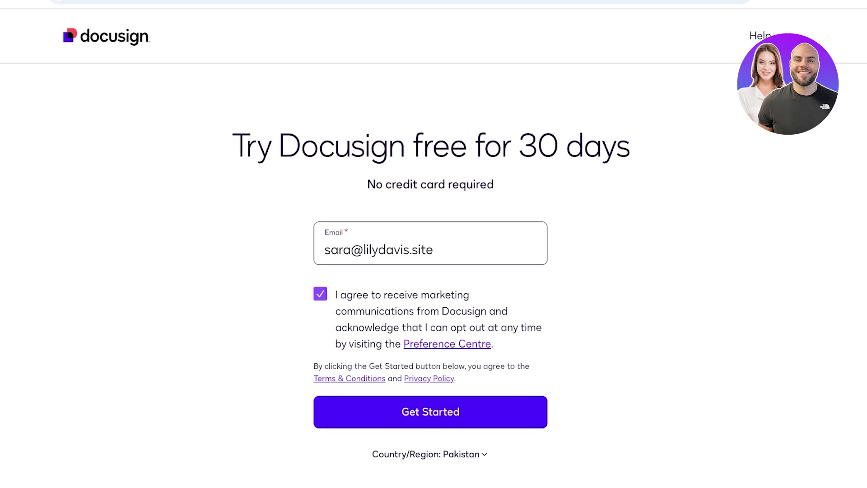
key("space")
key("shift+Tab")
key("BackSpace")
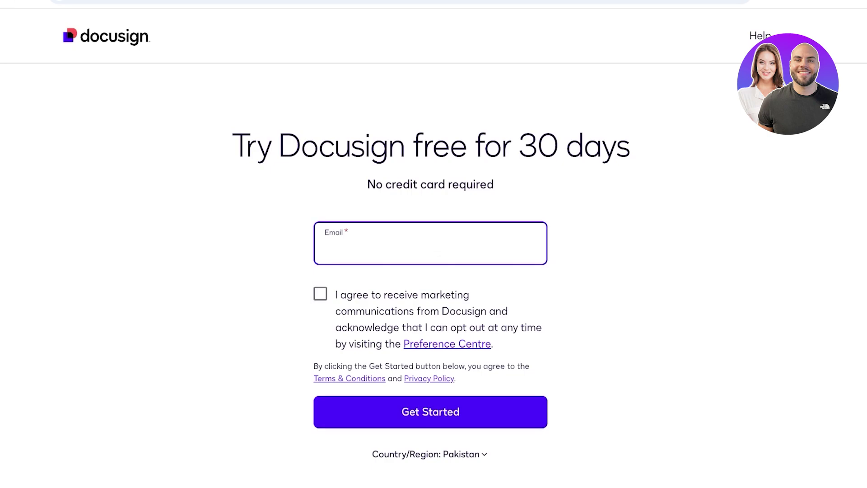
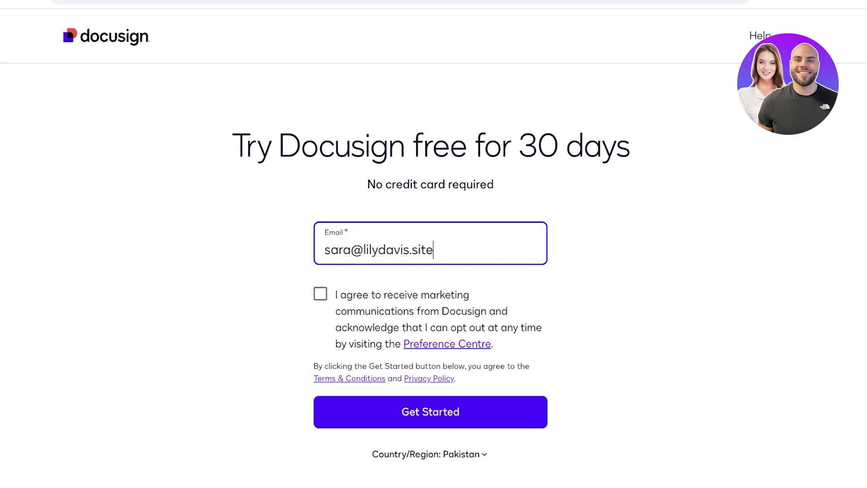
key("Tab")
key("space")
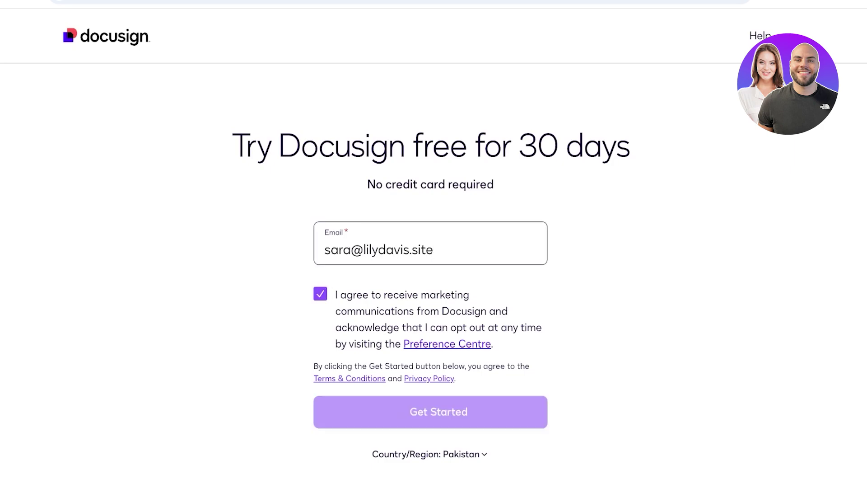
key("shift+Tab")
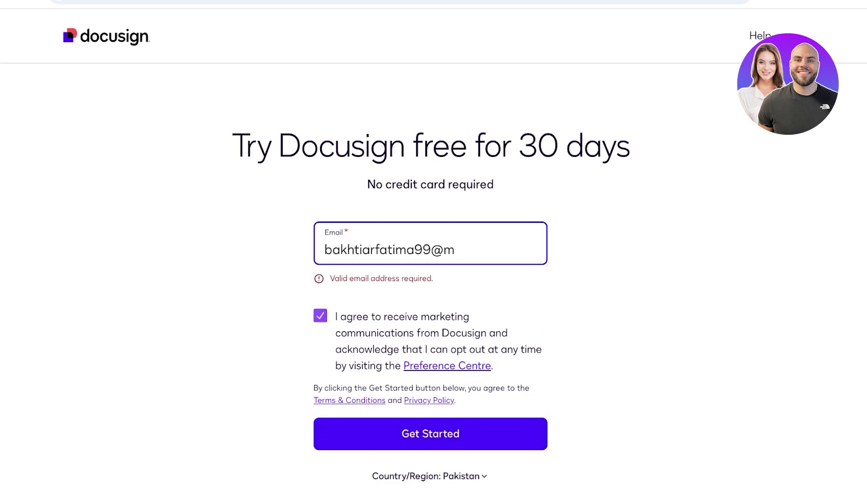
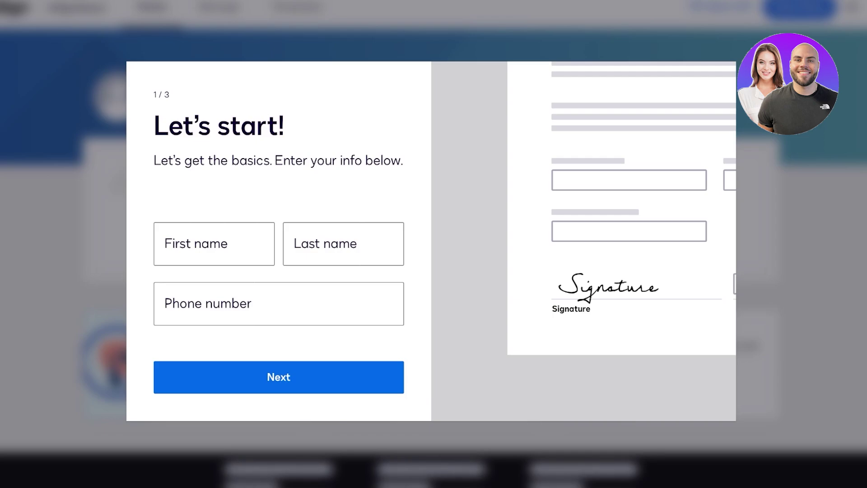
- Fill in the first name, last name and phone number, then continue to email verification
left_click(214, 244)
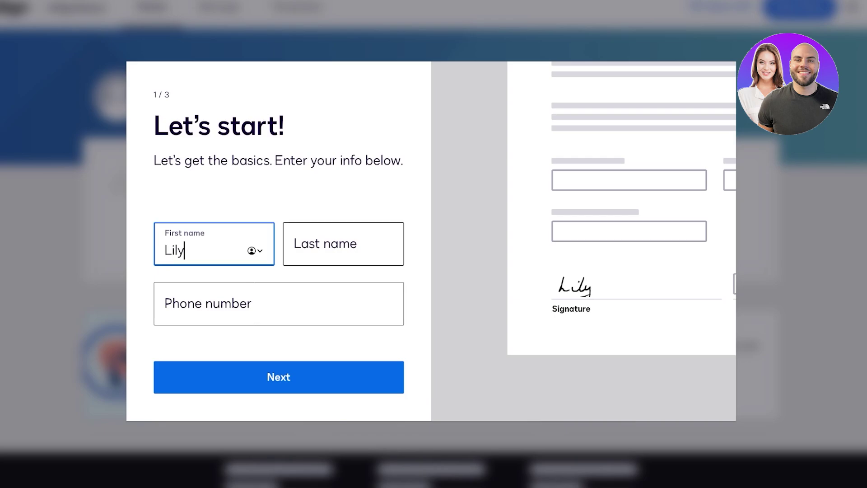
left_click(343, 244)
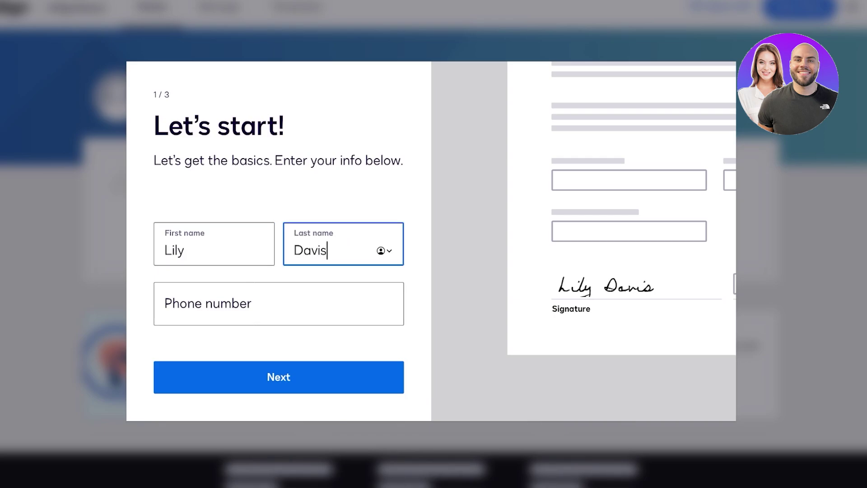
left_click(278, 303)
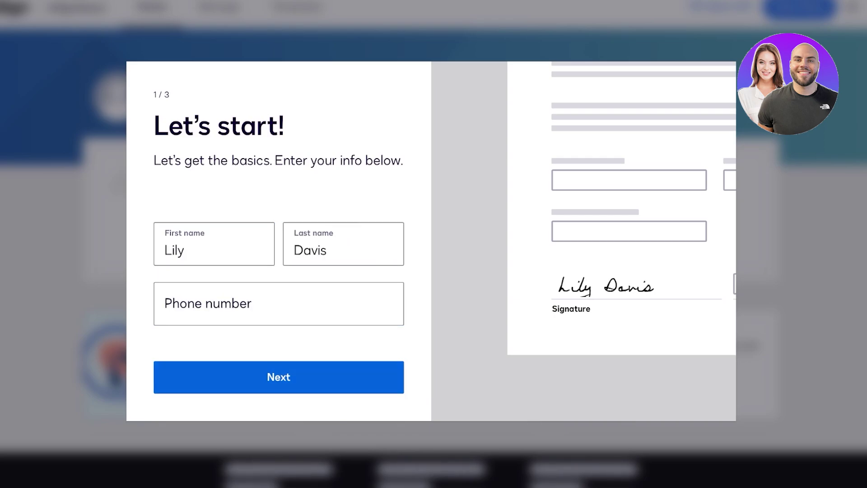
left_click(278, 303)
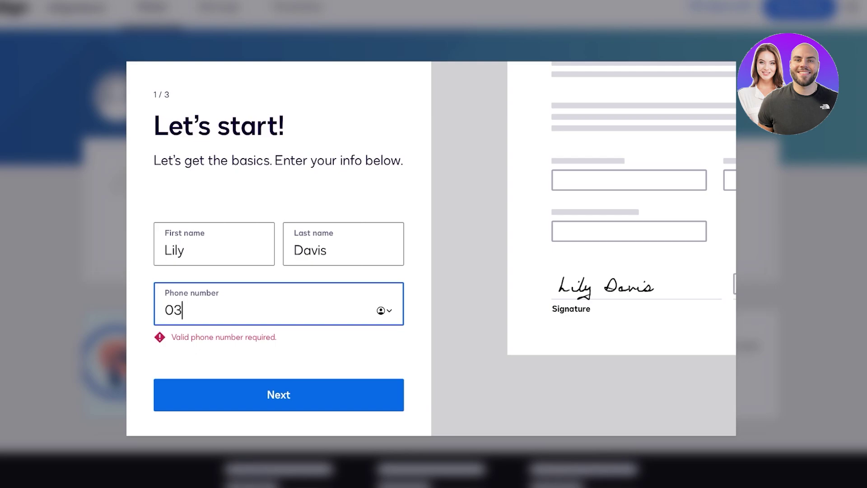
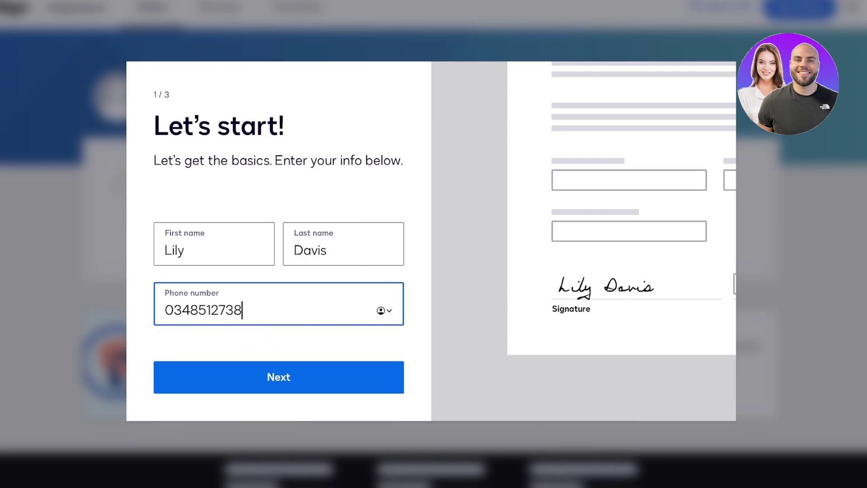
key("Return")
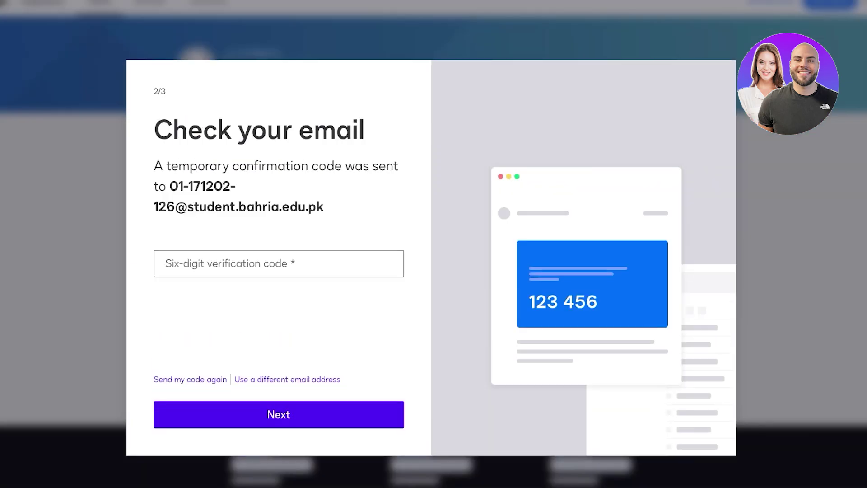
- Enter the six-digit verification code from the email and submit it
left_click(278, 263)
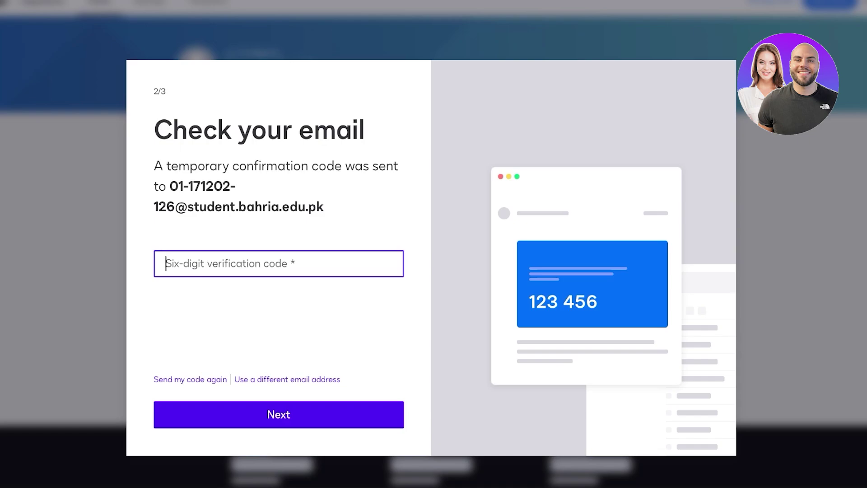
key("Tab")
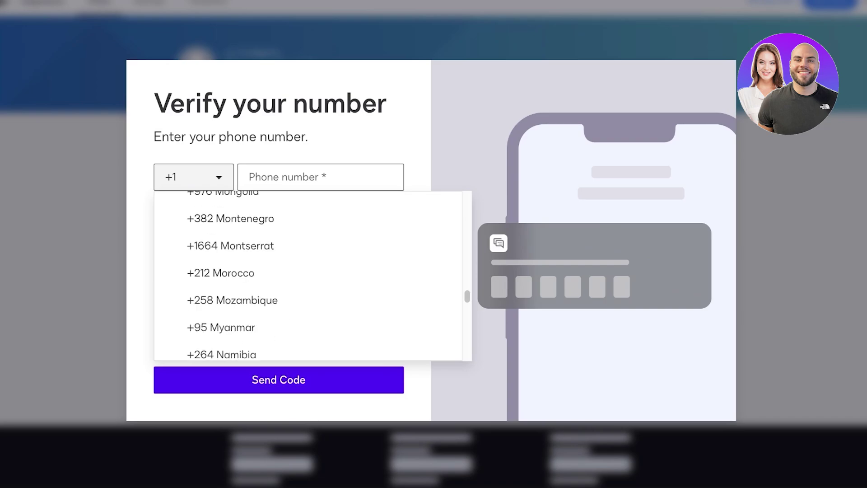
- Enter the +92 phone number, remove its leading 0, and send the verification code
type("73")
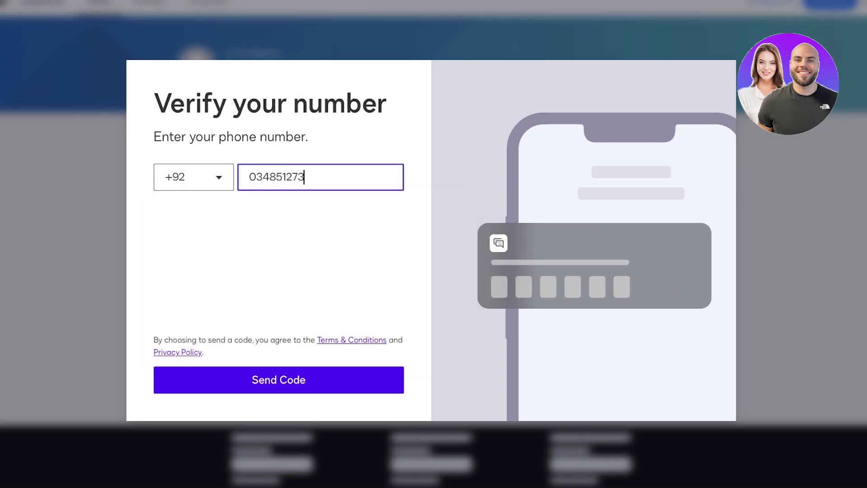
type("86")
key("Return")
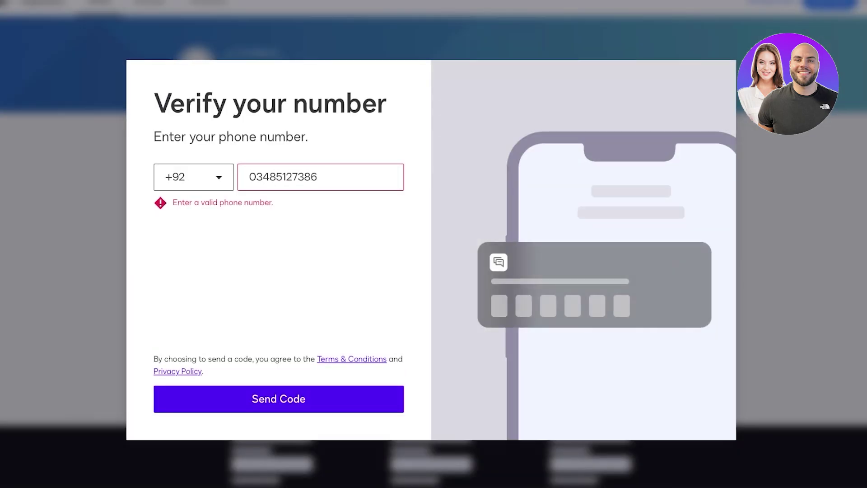
left_click(250, 177)
key("Delete")
key("Return")
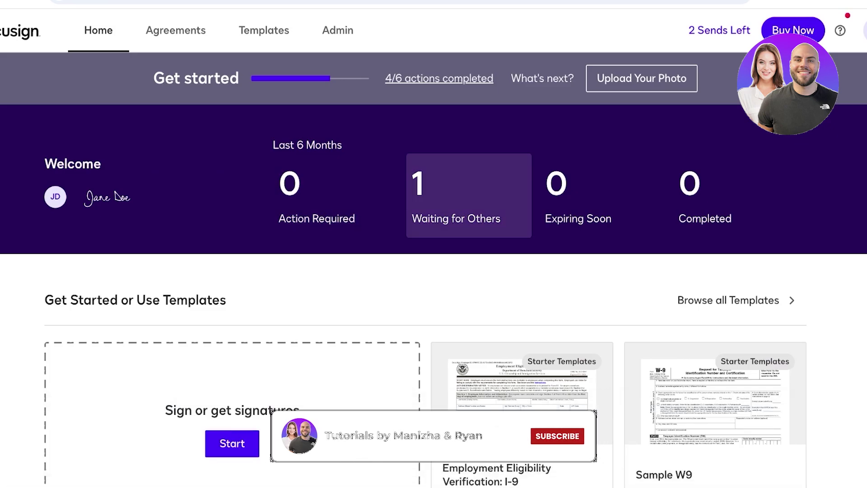
left_click(107, 197)
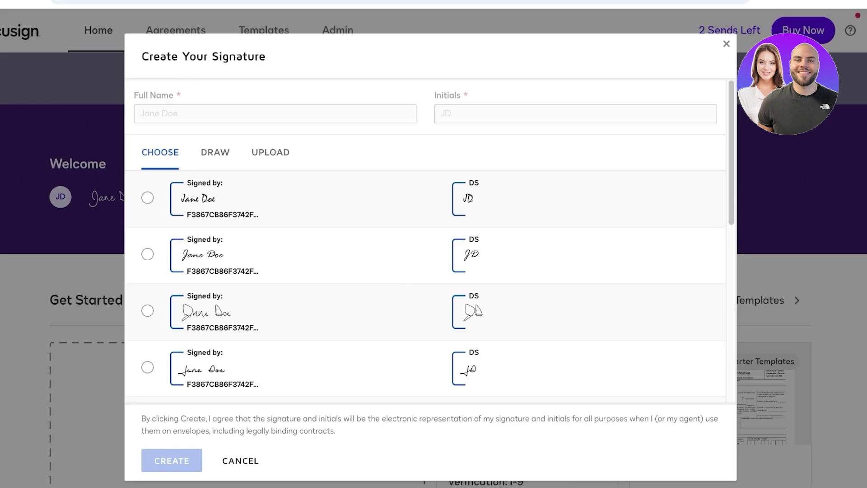
left_click(147, 253)
left_click(148, 367)
left_click(147, 310)
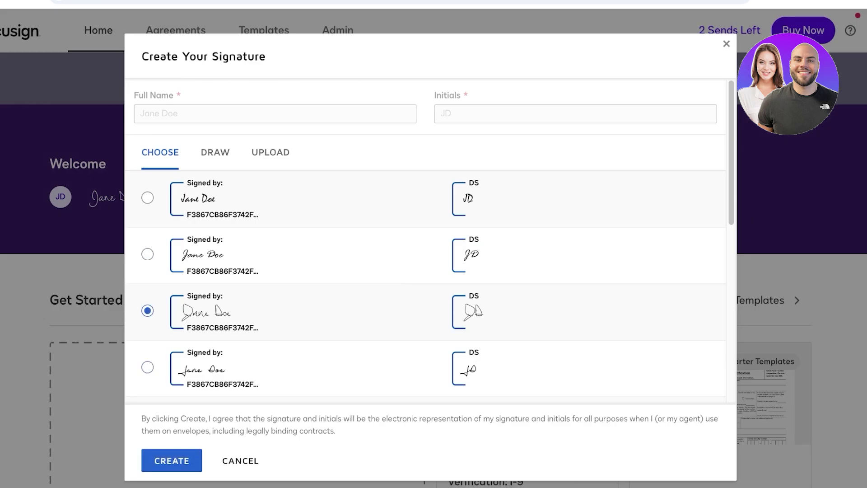
left_click(214, 152)
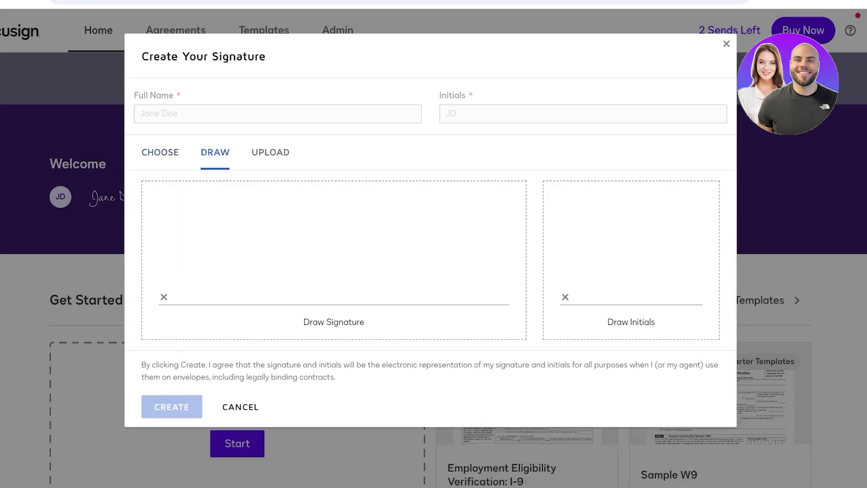
mouse_move(173, 215)
left_mouse_down()
mouse_move(268, 205)
mouse_move(222, 245)
mouse_move(189, 316)
mouse_move(179, 287)
mouse_move(406, 239)
mouse_move(224, 280)
mouse_move(260, 271)
mouse_move(251, 284)
mouse_move(348, 262)
mouse_move(335, 257)
mouse_move(343, 277)
mouse_move(460, 249)
left_mouse_up()
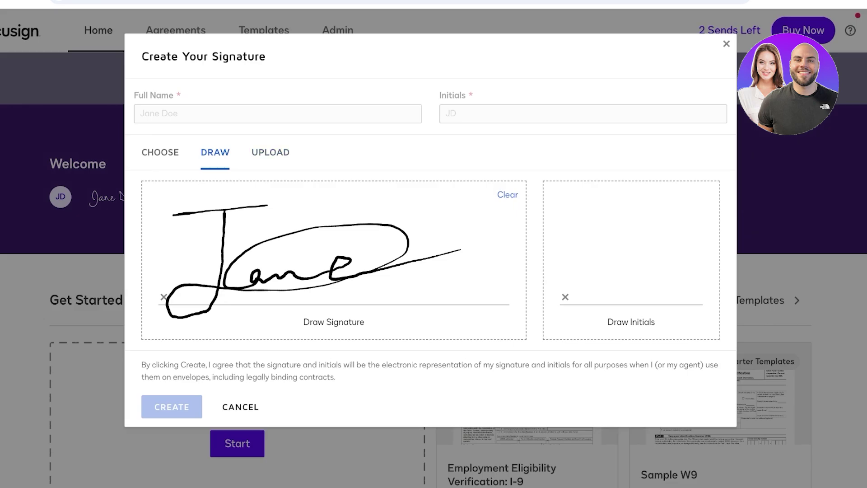
mouse_move(603, 205)
left_mouse_down()
mouse_move(556, 252)
mouse_move(632, 229)
mouse_move(647, 289)
mouse_move(642, 320)
left_mouse_up()
left_click_drag(663, 215, 651, 322)
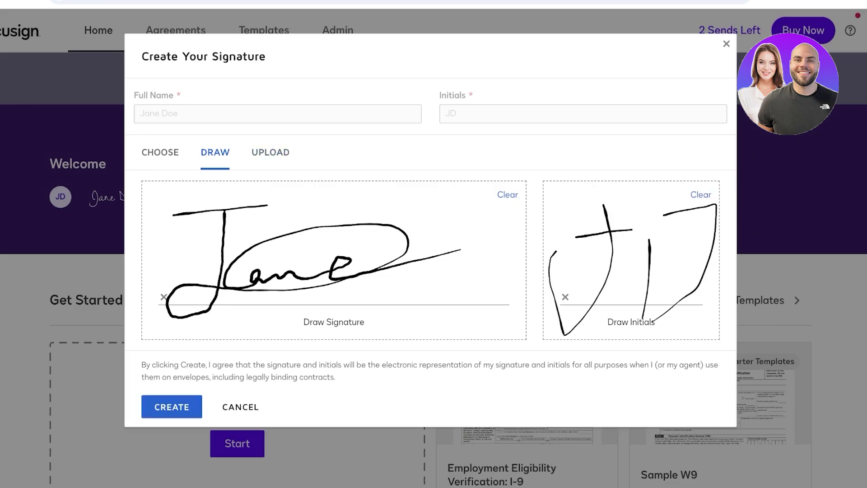
left_click(270, 152)
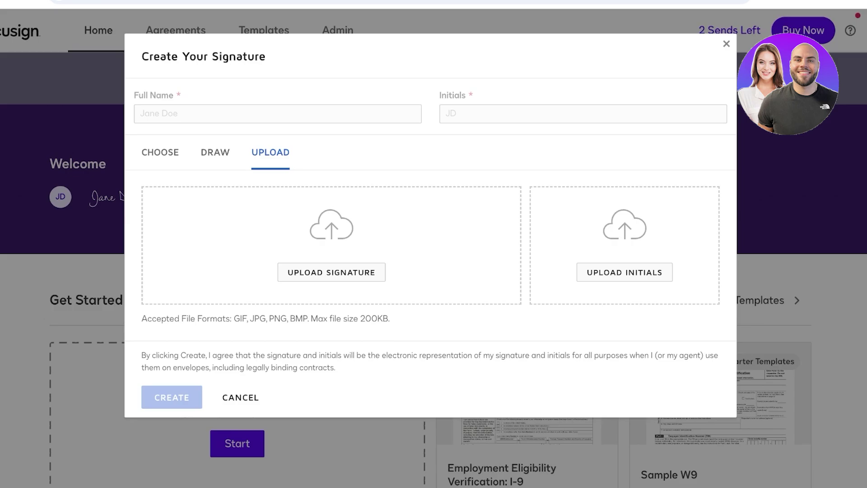
key("Escape")
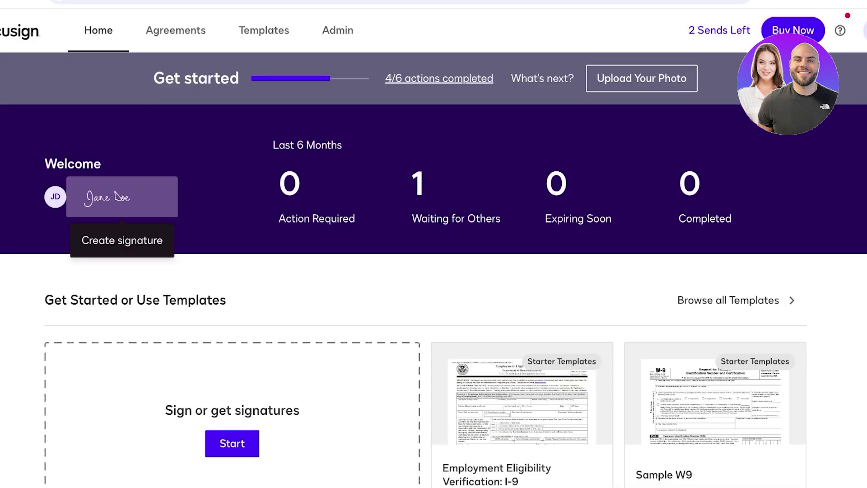
scroll(343, 144, "down", 6)
scroll(343, 145, "up", 5)
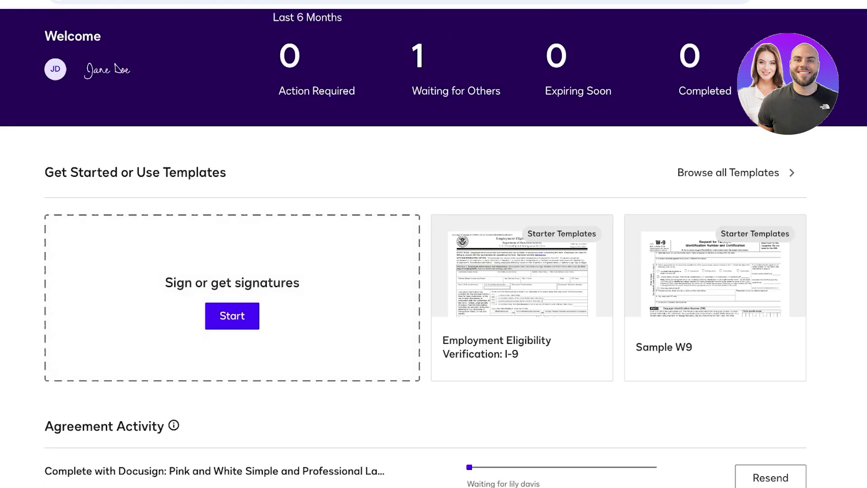
scroll(343, 144, "up", 1)
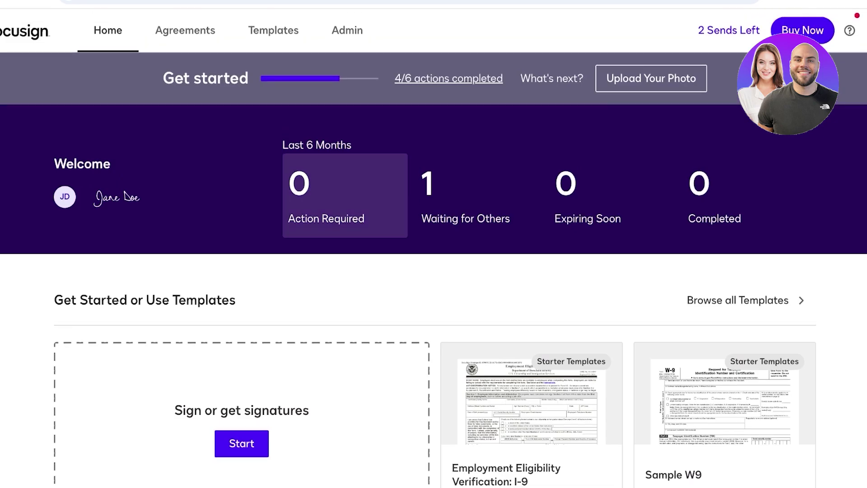
scroll(740, 300, "down", 1)
scroll(724, 316, "down", 7)
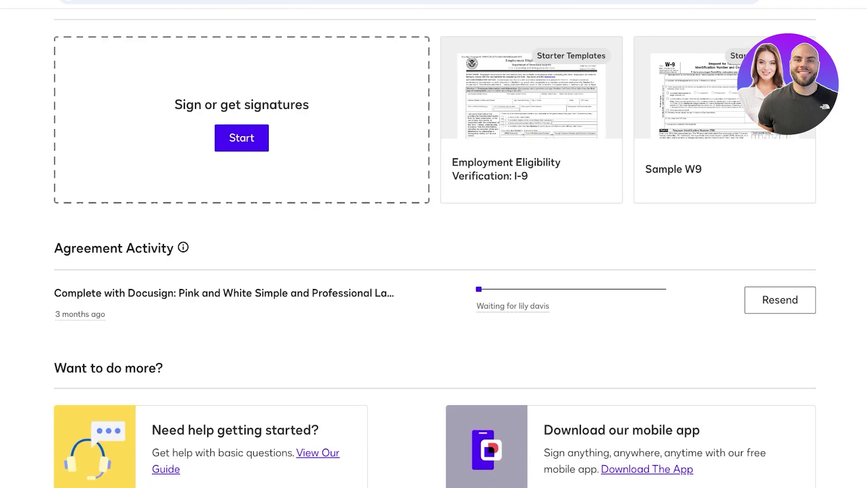
scroll(724, 316, "up", 4)
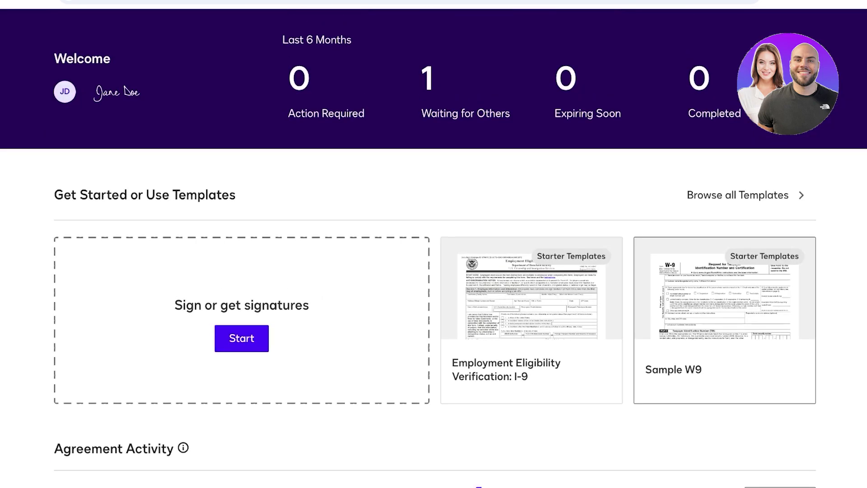
- Start an envelope from the I-9 starter template and scroll through its two-page document preview
left_click(724, 316)
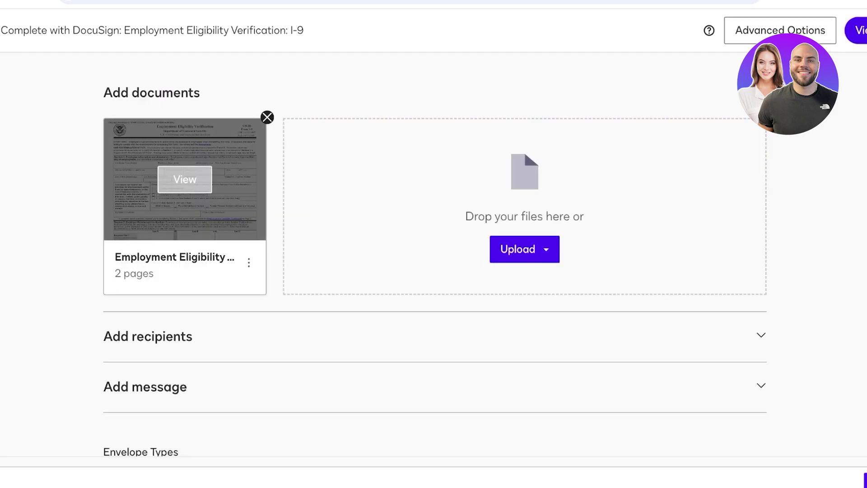
left_click(185, 179)
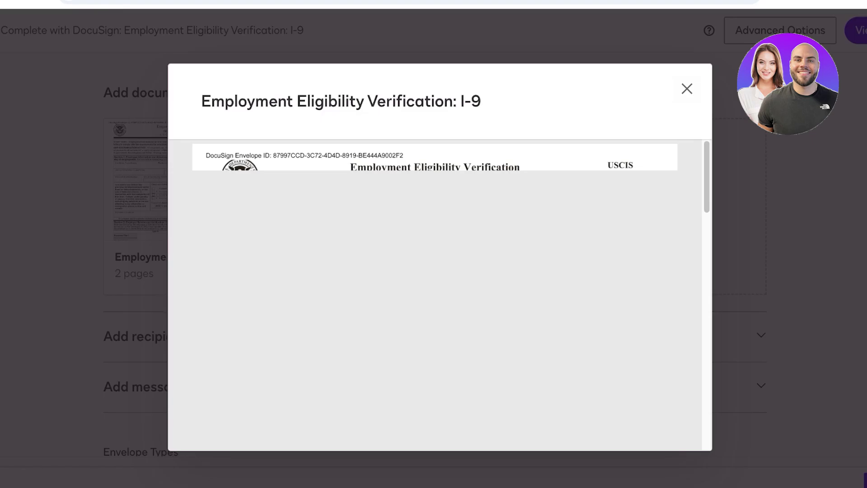
scroll(435, 293, "down", 5)
scroll(435, 294, "down", 10)
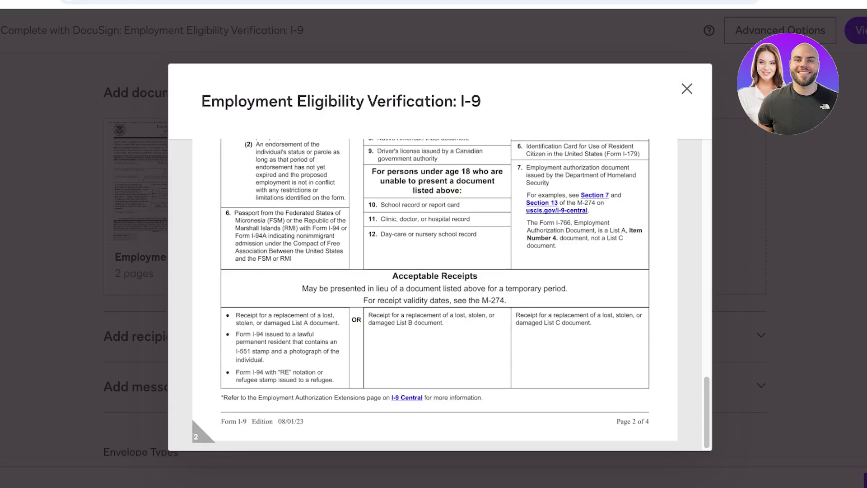
left_click(687, 89)
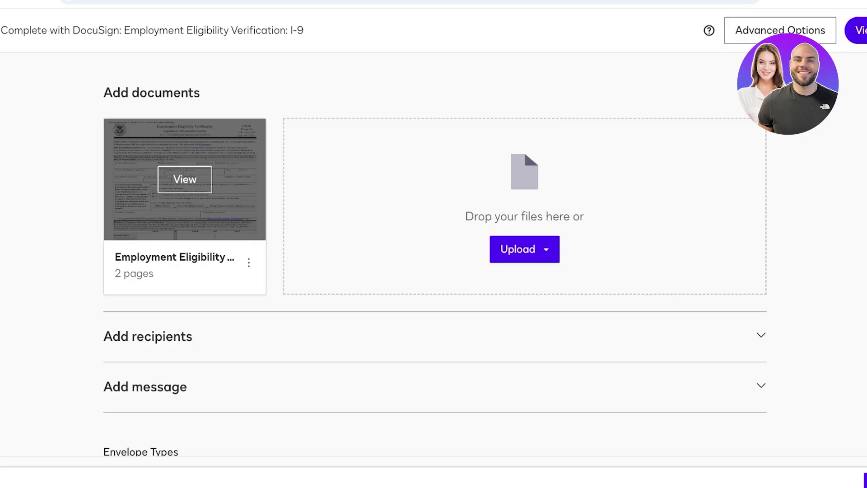
- Save the I-9 envelope as a draft, view the 3 day leave template, and start a new template
key("Return")
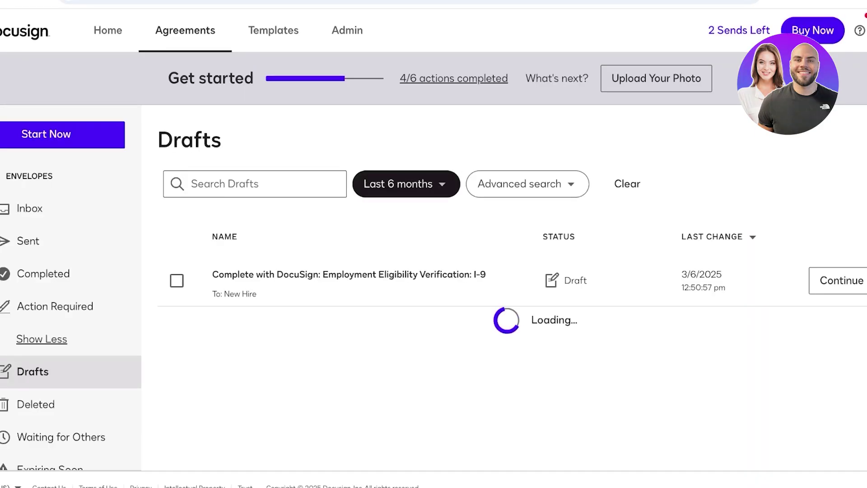
left_click(309, 30)
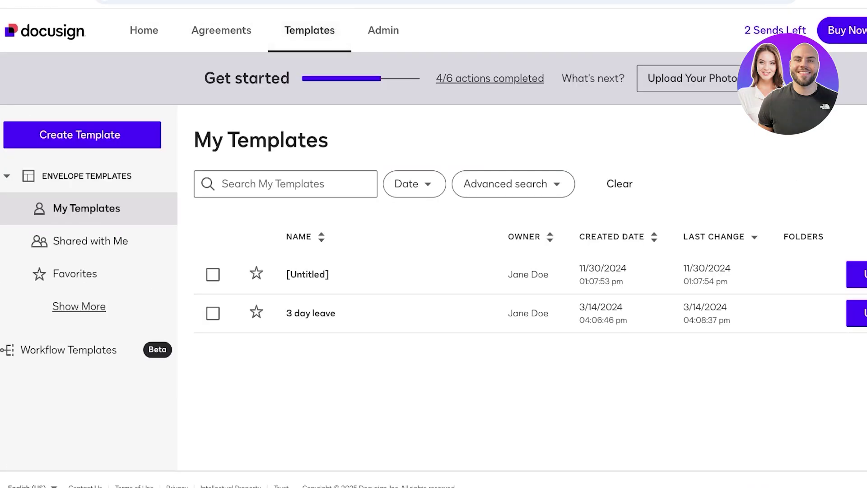
left_click(311, 313)
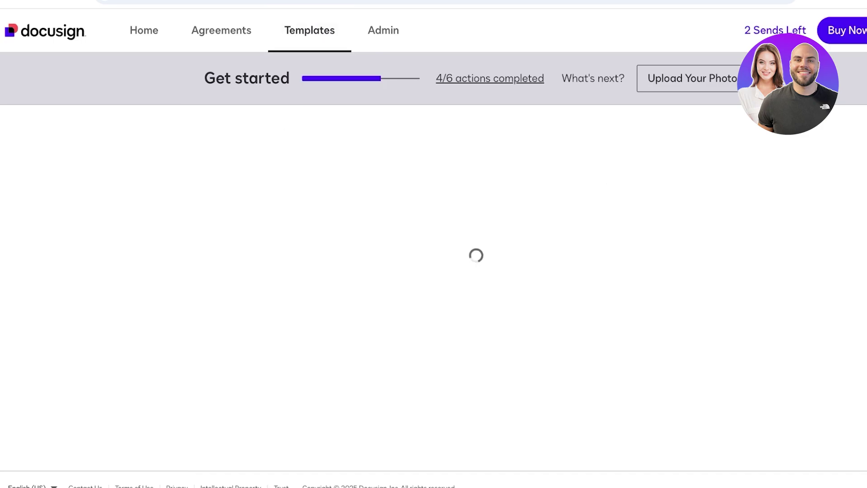
scroll(433, 244, "down", 1)
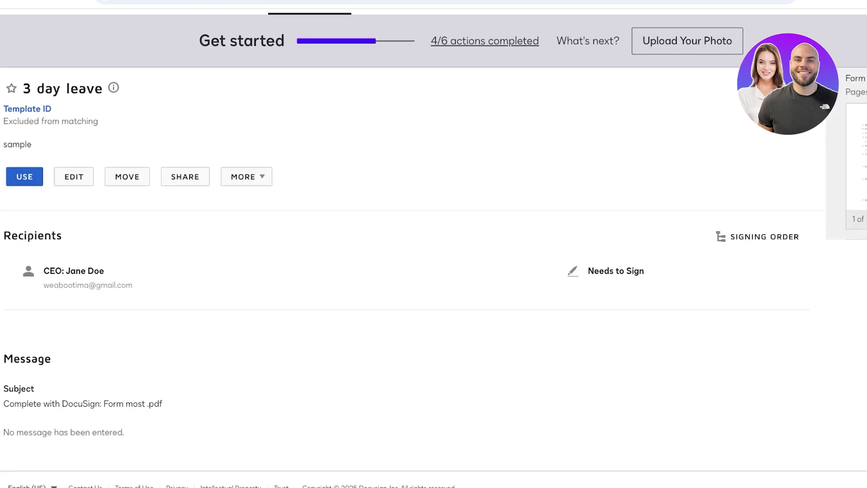
key("alt+Left")
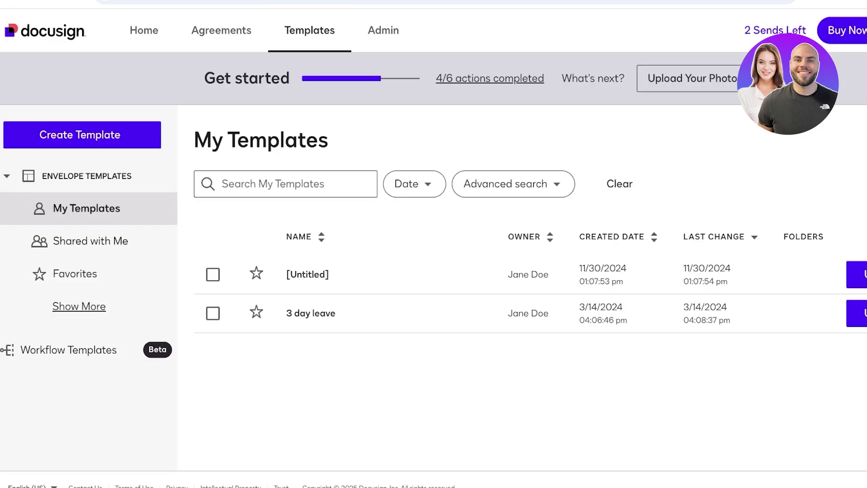
left_click(82, 135)
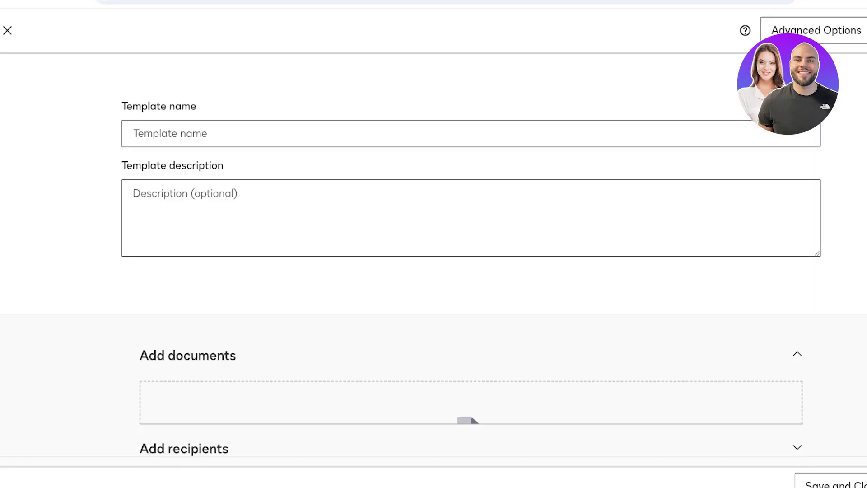
- Scroll through the blank template editor, then leave it without saving changes
scroll(433, 271, "down", 5)
scroll(434, 271, "up", 5)
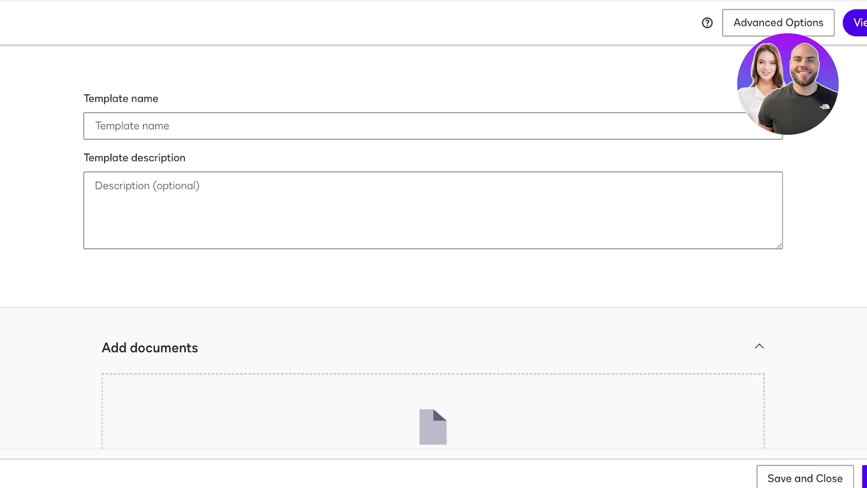
scroll(433, 246, "down", 3)
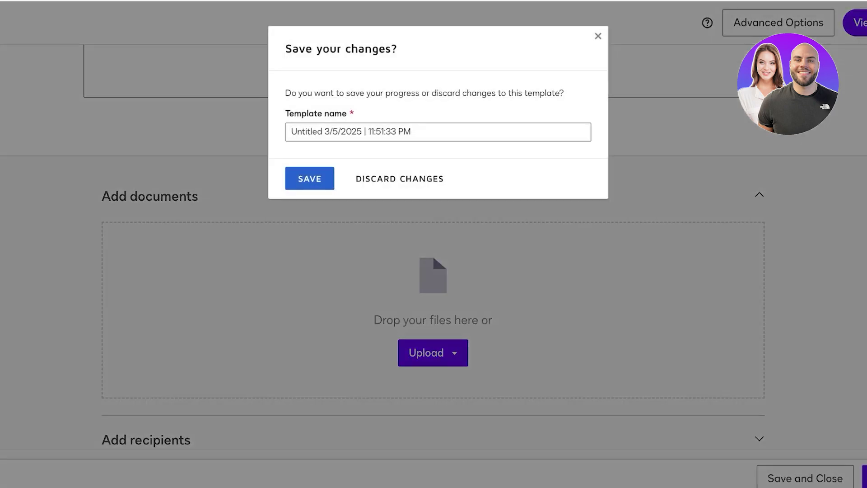
left_click(399, 178)
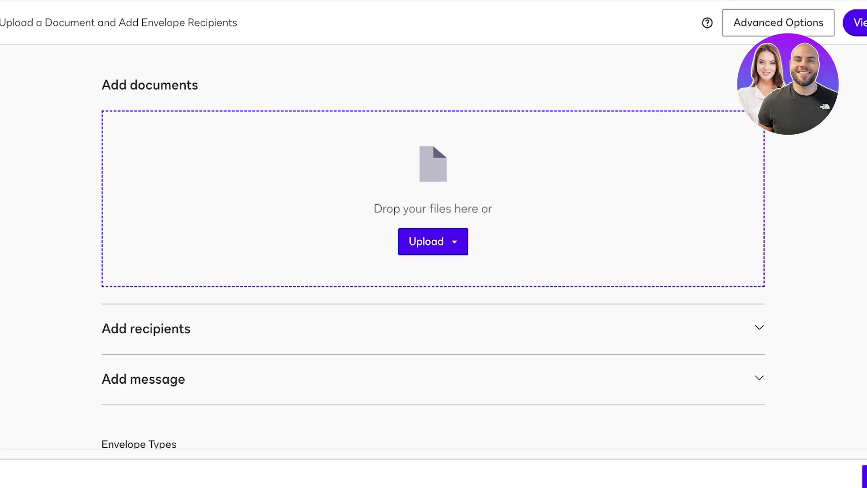
- Look through the Shared with Me, All and Favorites template lists, then close the template picker
left_click(432, 241)
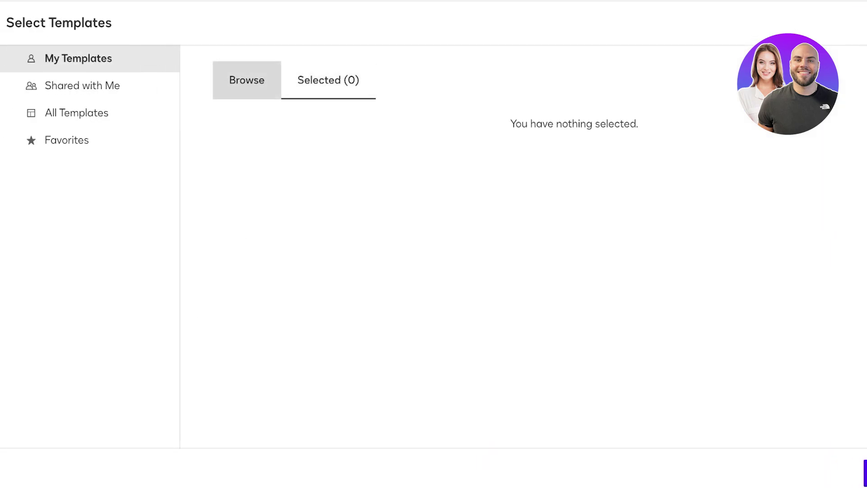
left_click(246, 79)
left_click(82, 85)
left_click(77, 113)
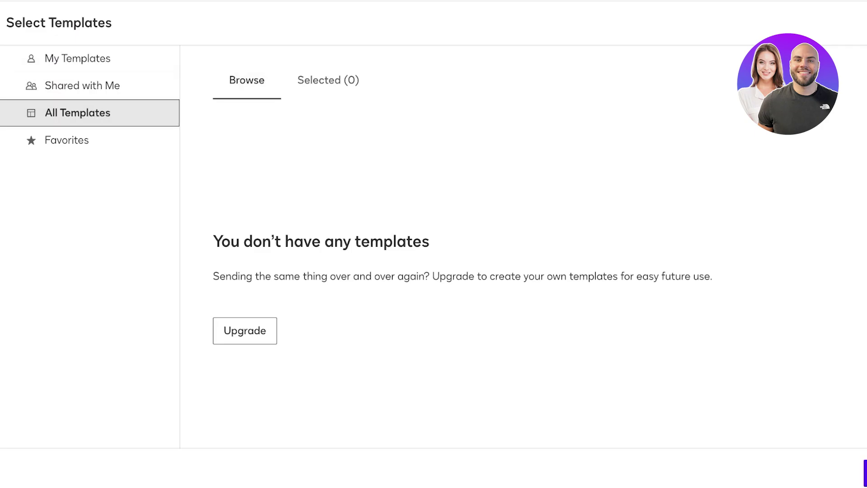
left_click(67, 140)
key("Escape")
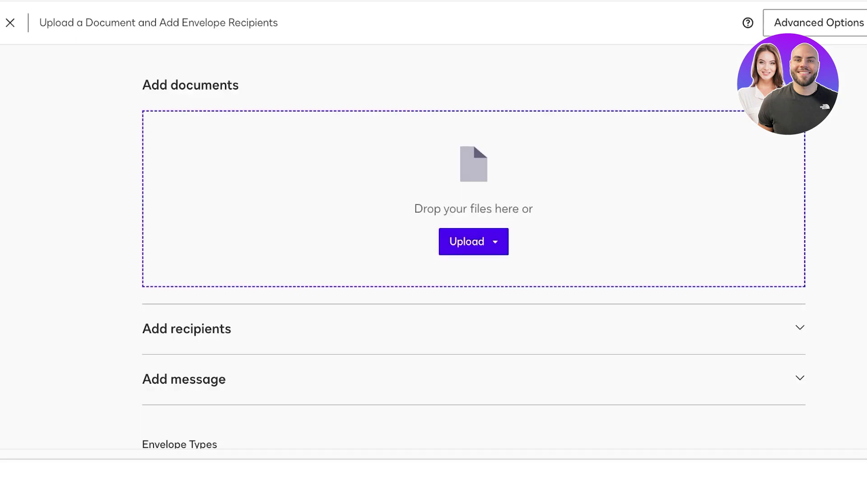
- Upload 1.png, make myself the only signer, and set the envelope type to Sales Contracts
left_click(473, 241)
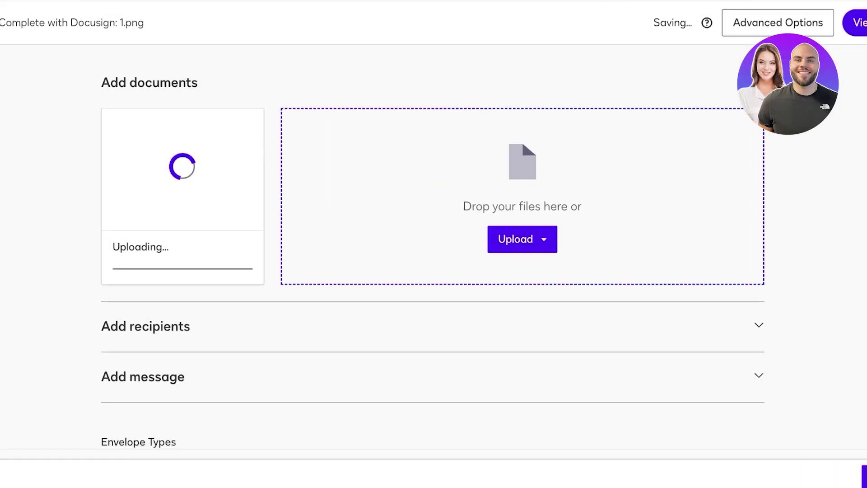
scroll(433, 225, "down", 2)
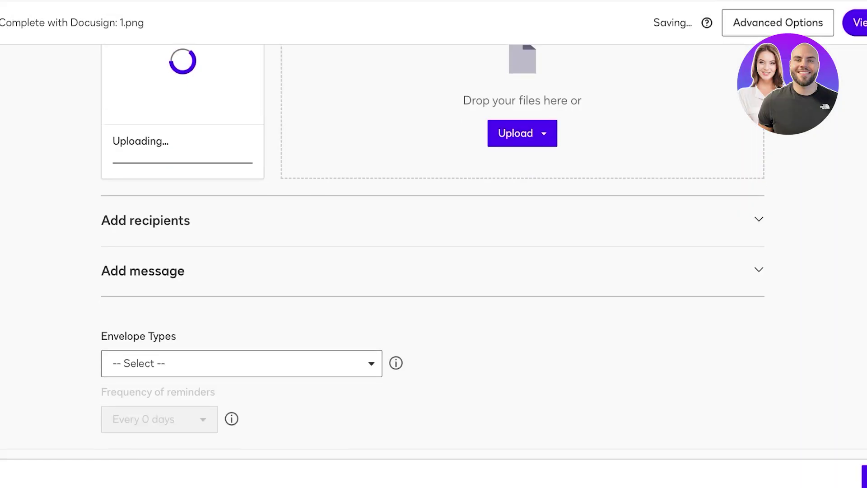
left_click(115, 270)
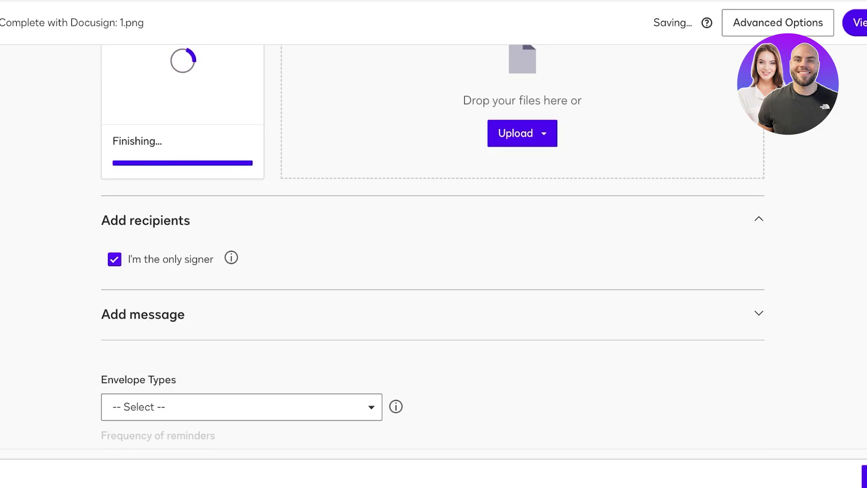
scroll(433, 246, "down", 5)
left_click(188, 110)
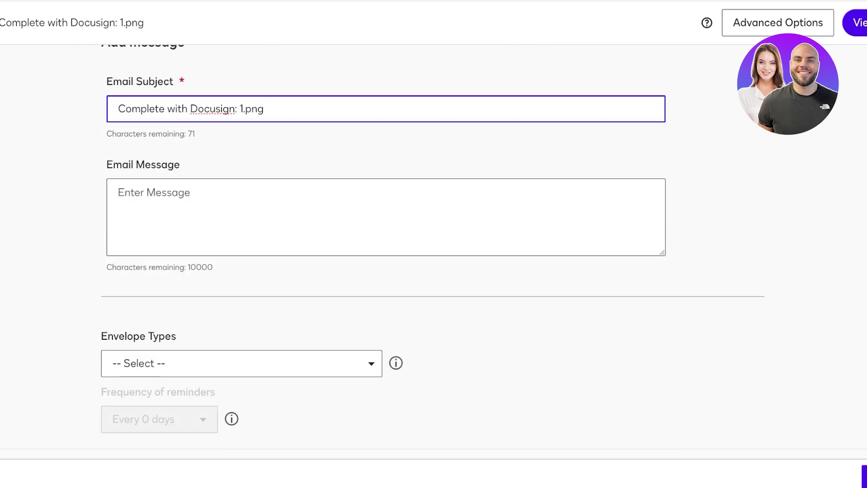
left_click(241, 366)
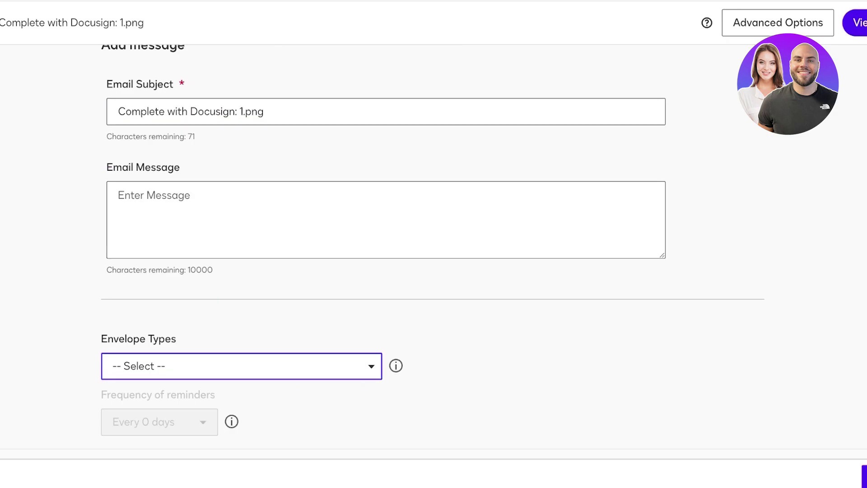
key("Down")
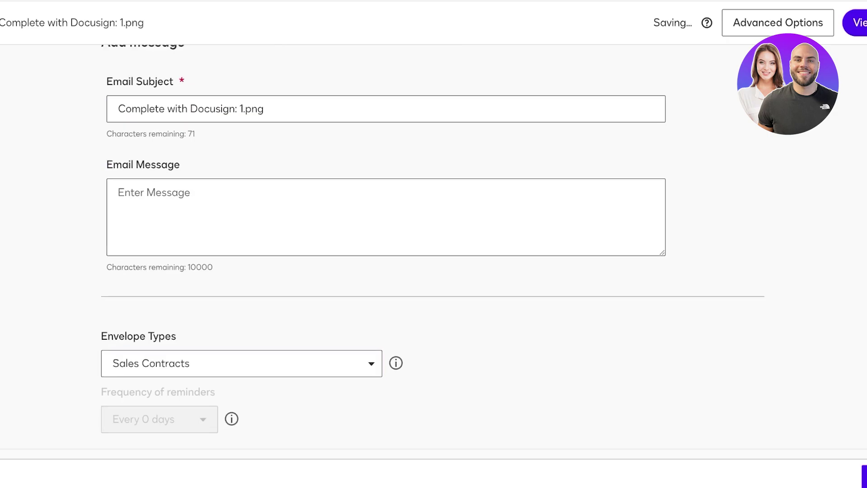
scroll(433, 243, "up", 10)
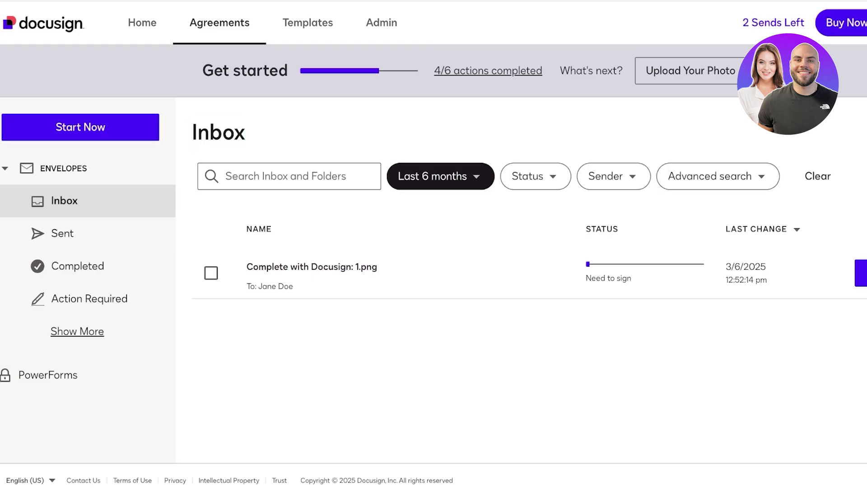
- Open the 1.png envelope from the Inbox and scroll down to its document
left_click(312, 267)
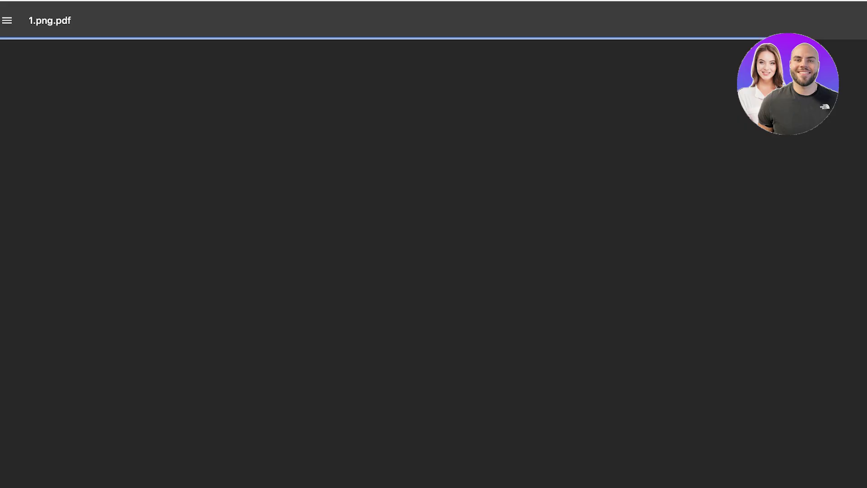
scroll(469, 262, "down", 5)
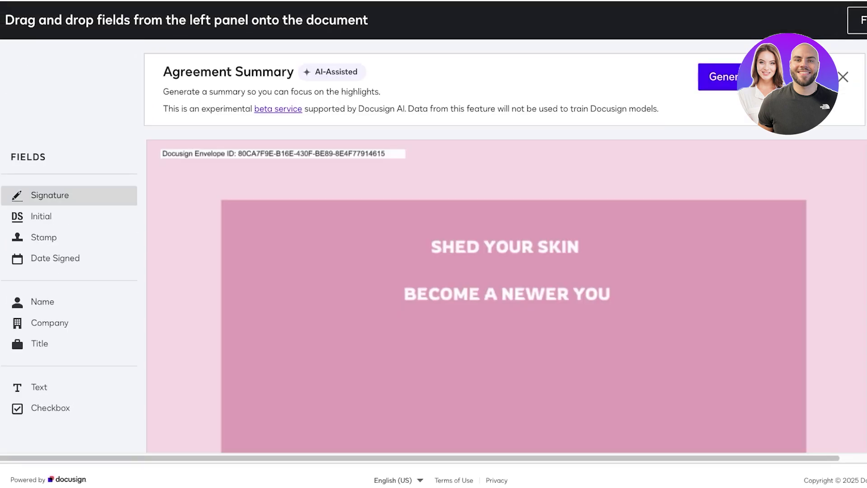
- Stack signature, initial, stamp and date signed fields down the image's right side
scroll(43, 201, "down", 15)
scroll(43, 201, "up", 8)
mouse_move(50, 95)
left_mouse_down()
mouse_move(248, 157)
mouse_move(643, 194)
mouse_move(765, 261)
mouse_move(744, 237)
left_mouse_up()
scroll(639, 194, "up", 7)
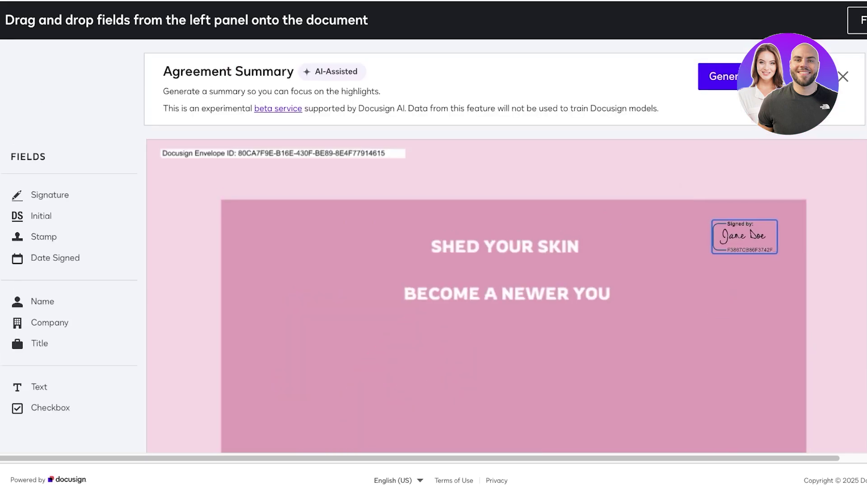
mouse_move(41, 215)
left_mouse_down()
mouse_move(828, 306)
mouse_move(747, 294)
left_mouse_up()
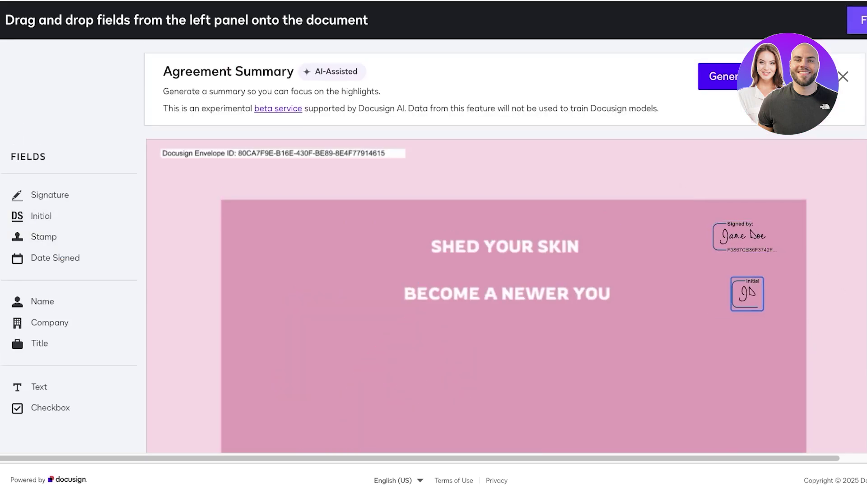
left_click_drag(41, 236, 767, 343)
left_click_drag(55, 257, 775, 374)
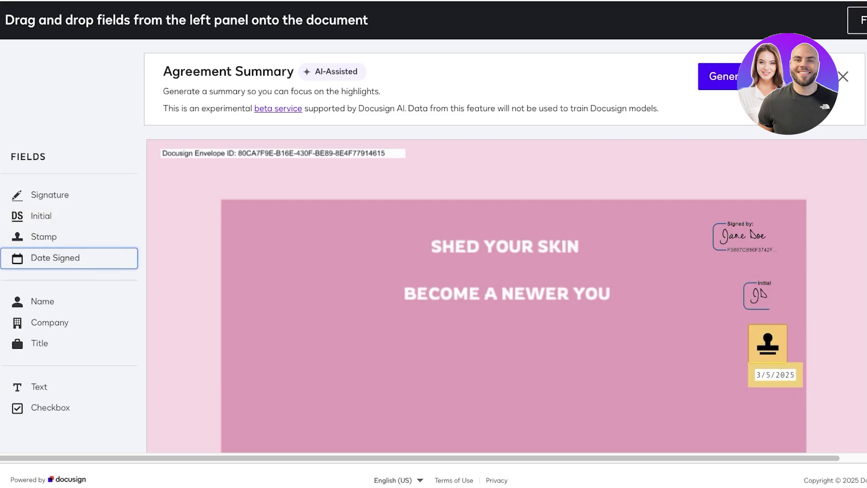
- Place name, company and title fields plus two more fields along the image's left side
left_click_drag(41, 301, 264, 226)
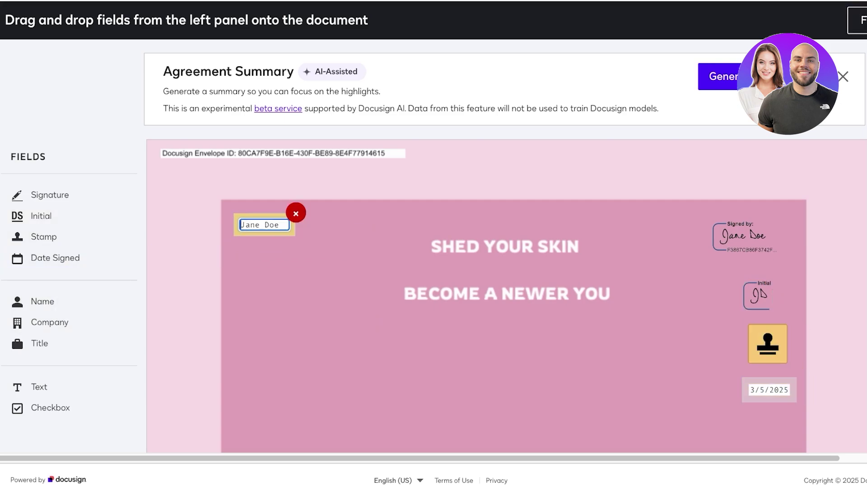
left_click_drag(48, 322, 225, 278)
left_click_drag(39, 342, 252, 319)
scroll(41, 386, "down", 1)
left_click_drag(41, 387, 281, 375)
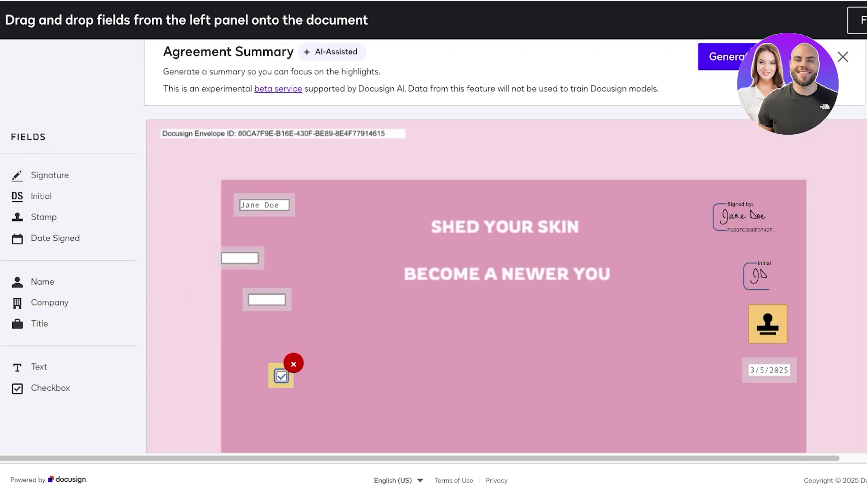
left_click_drag(39, 366, 25, 309)
scroll(90, 267, "down", 4)
scroll(25, 309, "up", 5)
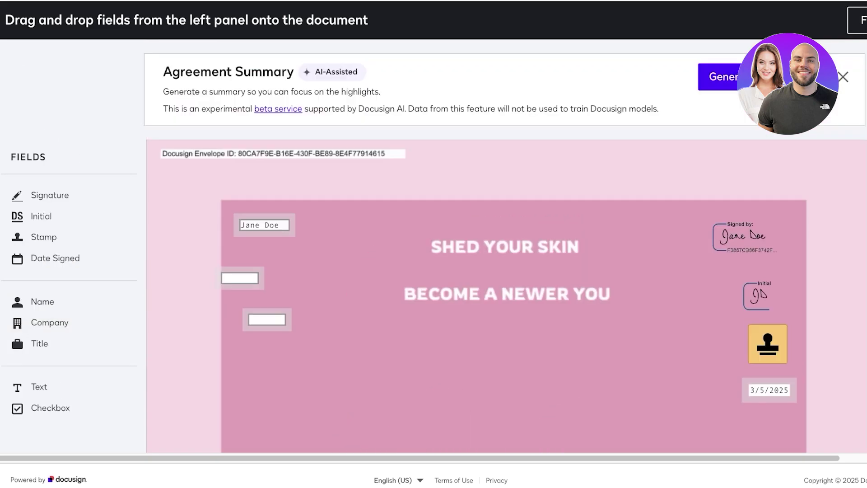
- Dismiss the Agreement Summary offer banner and go to the Templates section
left_click(842, 77)
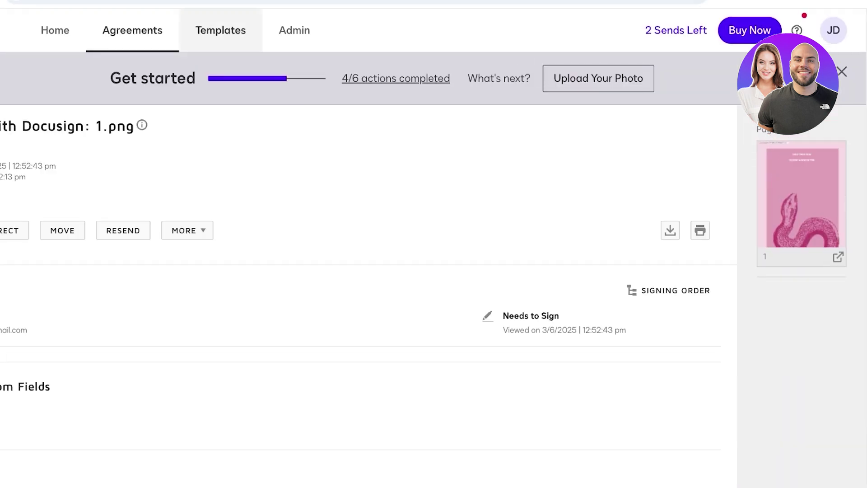
left_click(214, 22)
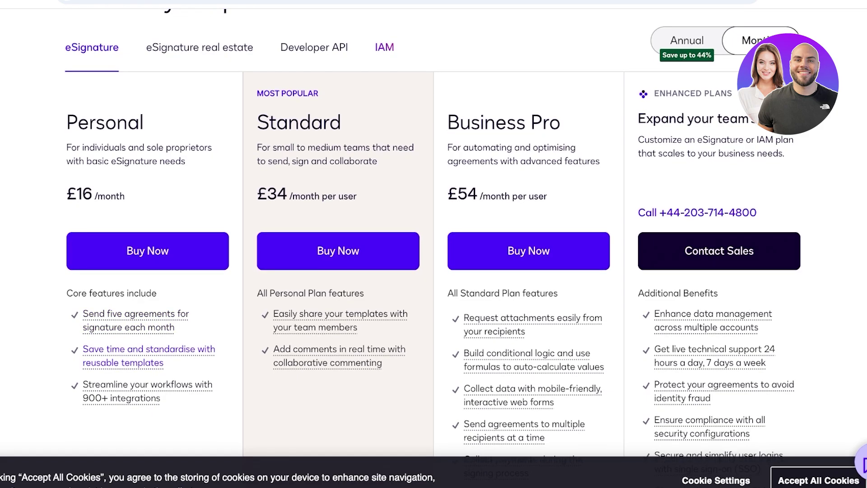
- Scroll through the pricing page and compare the eSignature real estate plans with standard eSignature
scroll(433, 244, "up", 3)
scroll(433, 244, "down", 3)
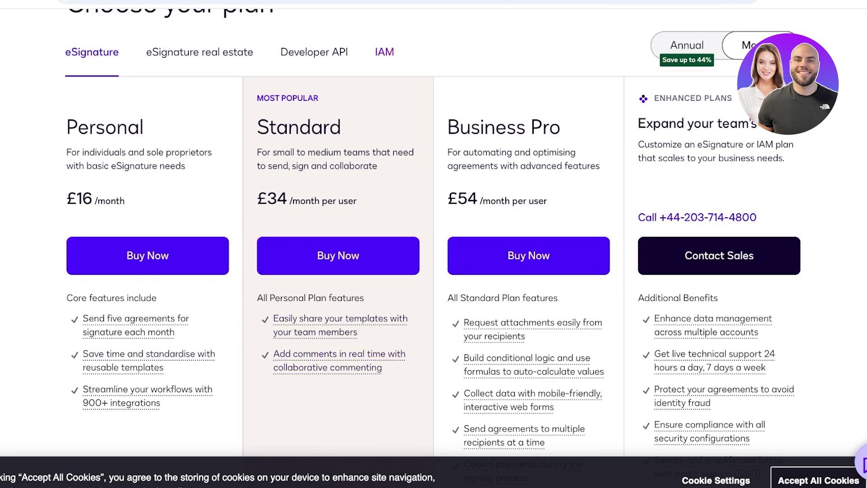
scroll(432, 233, "down", 1)
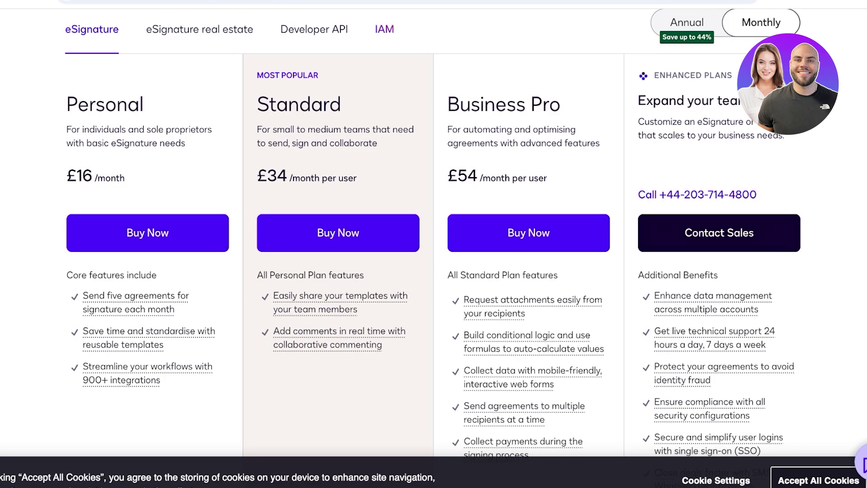
scroll(432, 233, "down", 1)
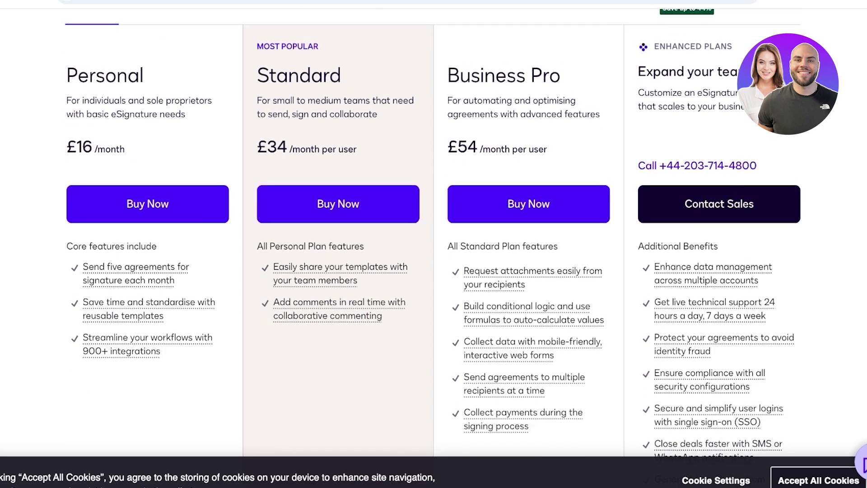
scroll(433, 233, "up", 5)
scroll(432, 233, "down", 3)
scroll(433, 233, "up", 3)
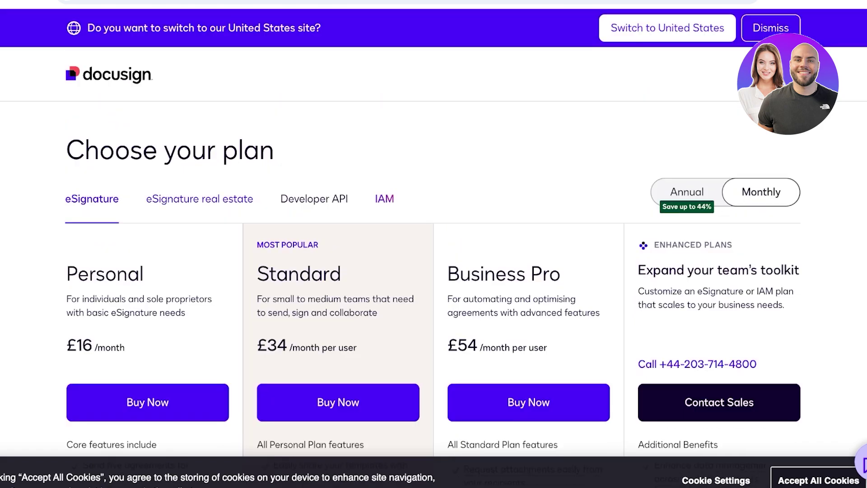
left_click(199, 198)
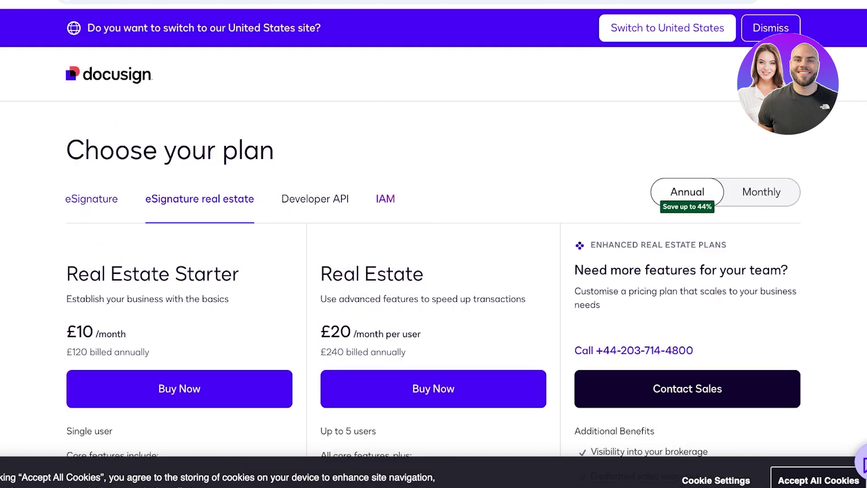
left_click(92, 199)
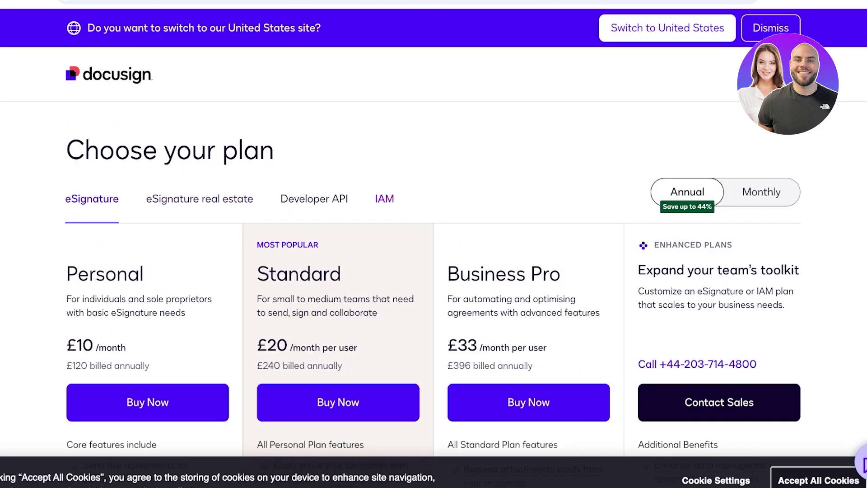
- Browse the real estate, Developer API and IAM plans, then return to the standard eSignature plans
left_click(199, 199)
left_click(313, 198)
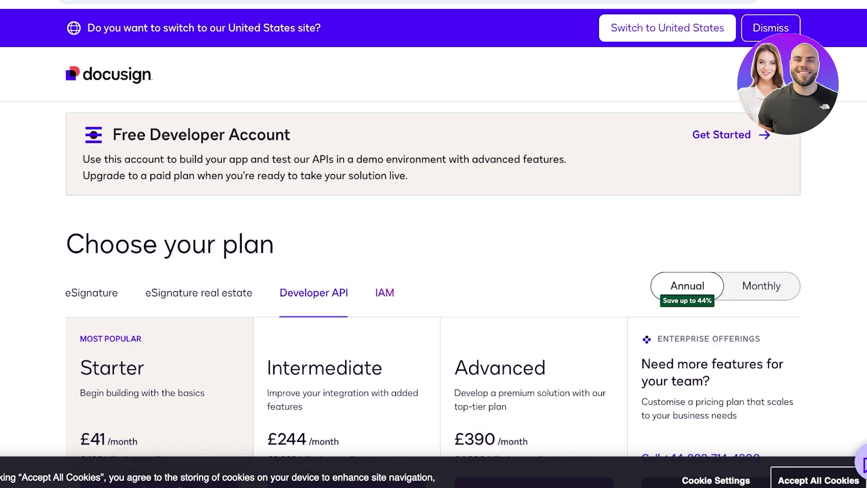
left_click(384, 292)
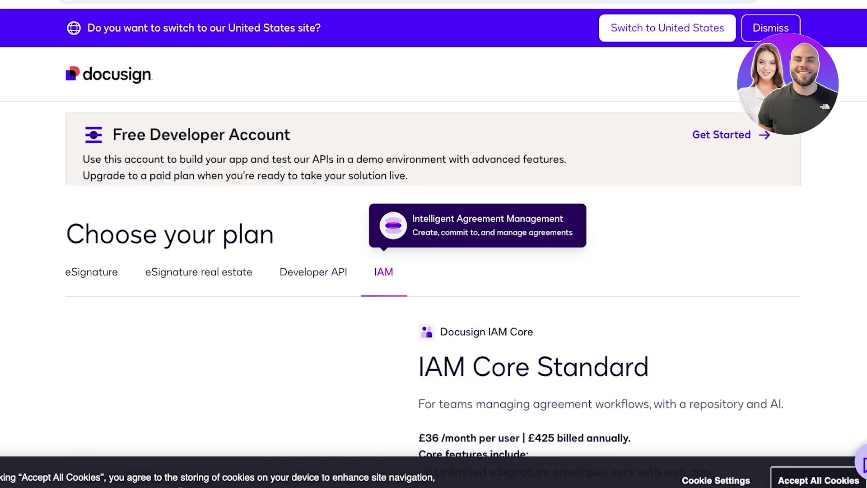
scroll(384, 292, "down", 3)
scroll(433, 244, "up", 3)
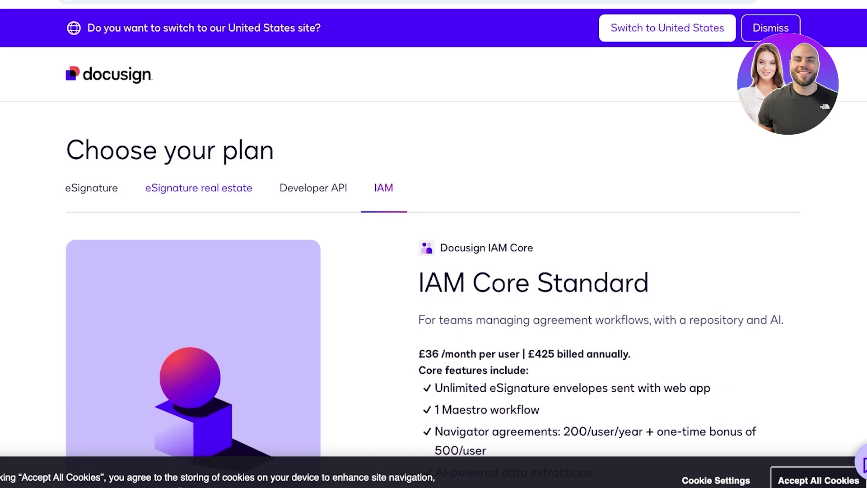
left_click(198, 188)
left_click(91, 188)
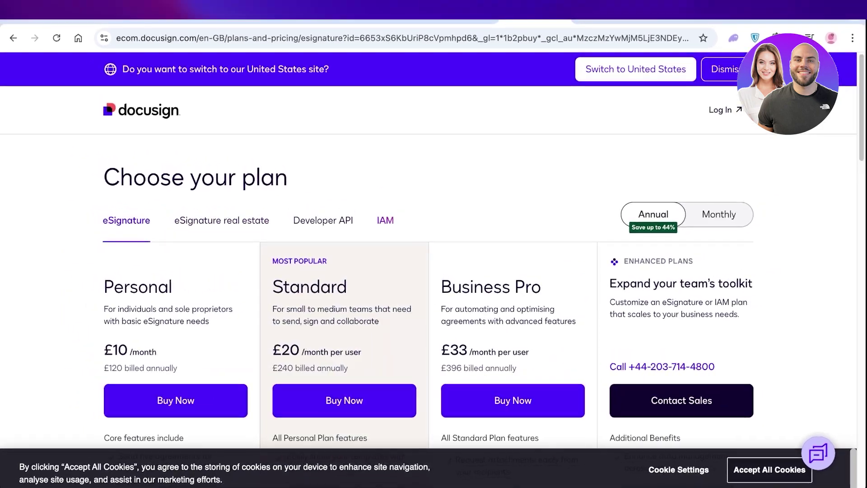